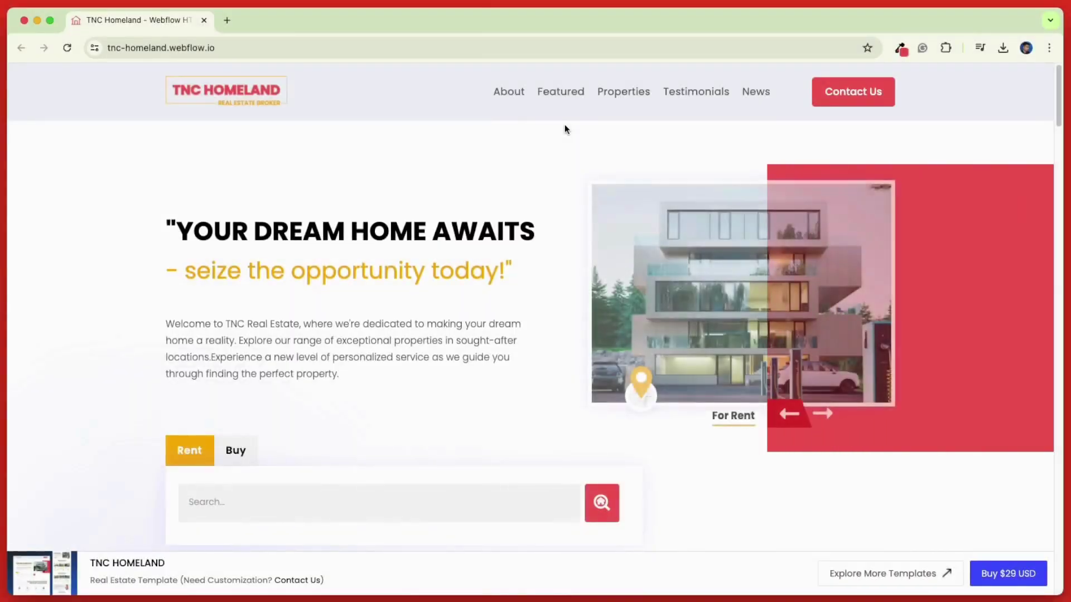
Step: Look through the home page from the hero area past the benefits, about and questions sections to the featured property
scroll(564, 126, down, 3)
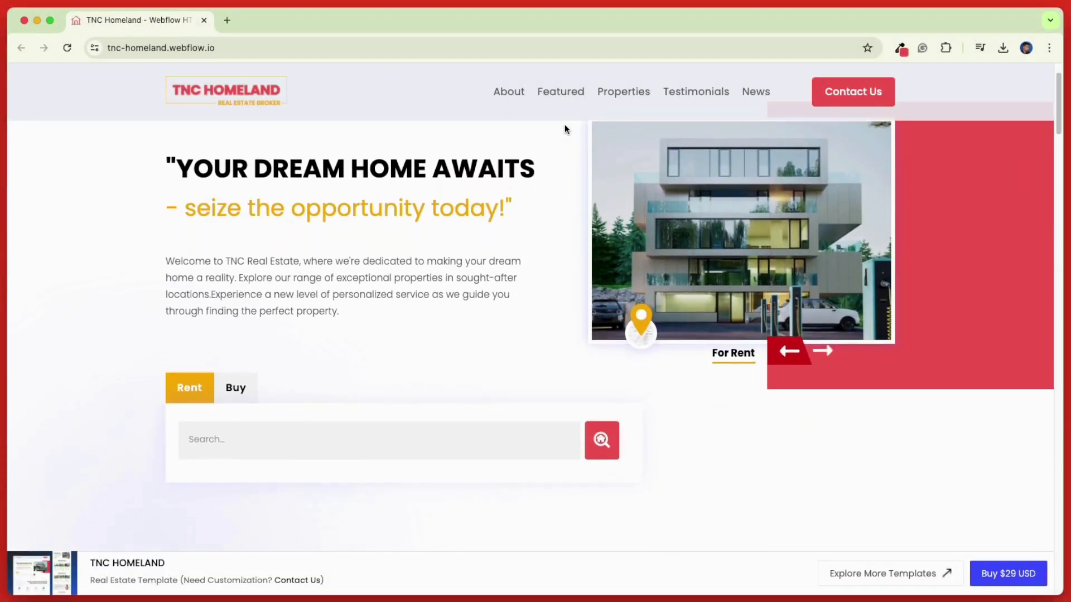
scroll(564, 128, down, 5)
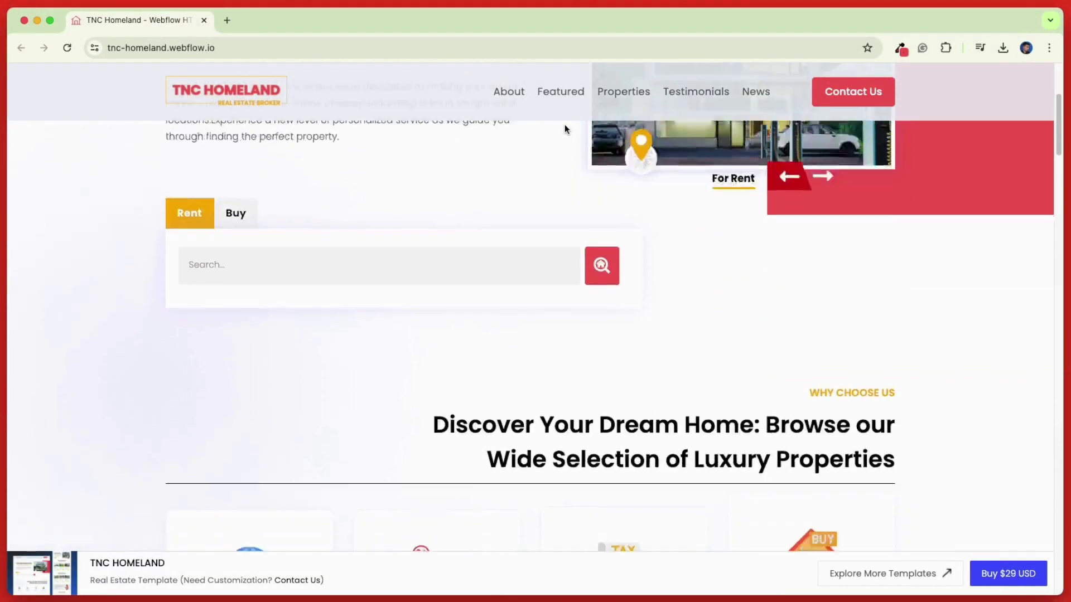
scroll(564, 128, down, 4)
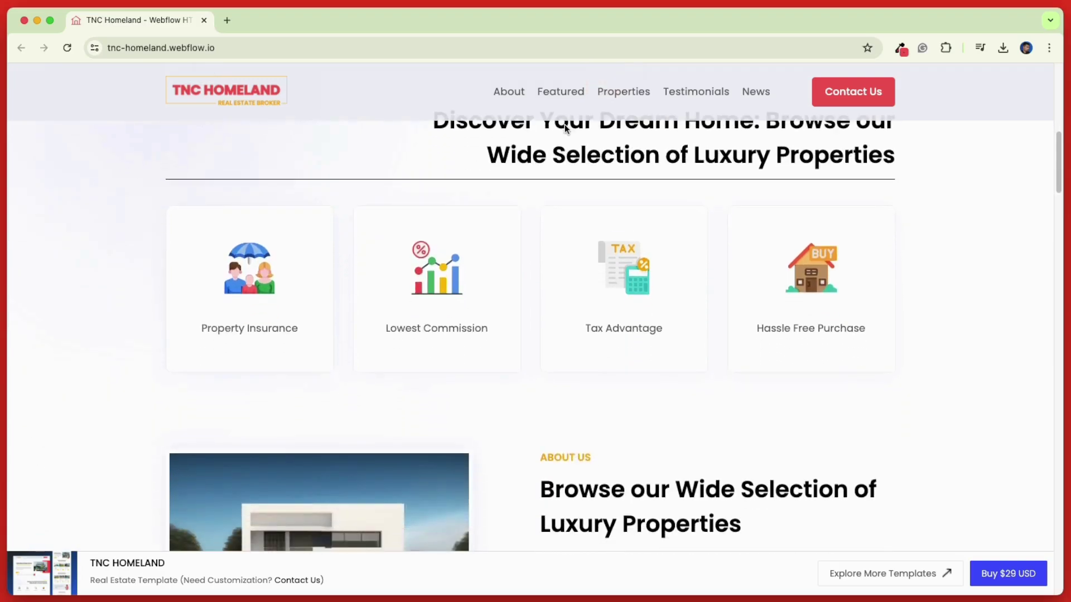
scroll(564, 127, down, 5)
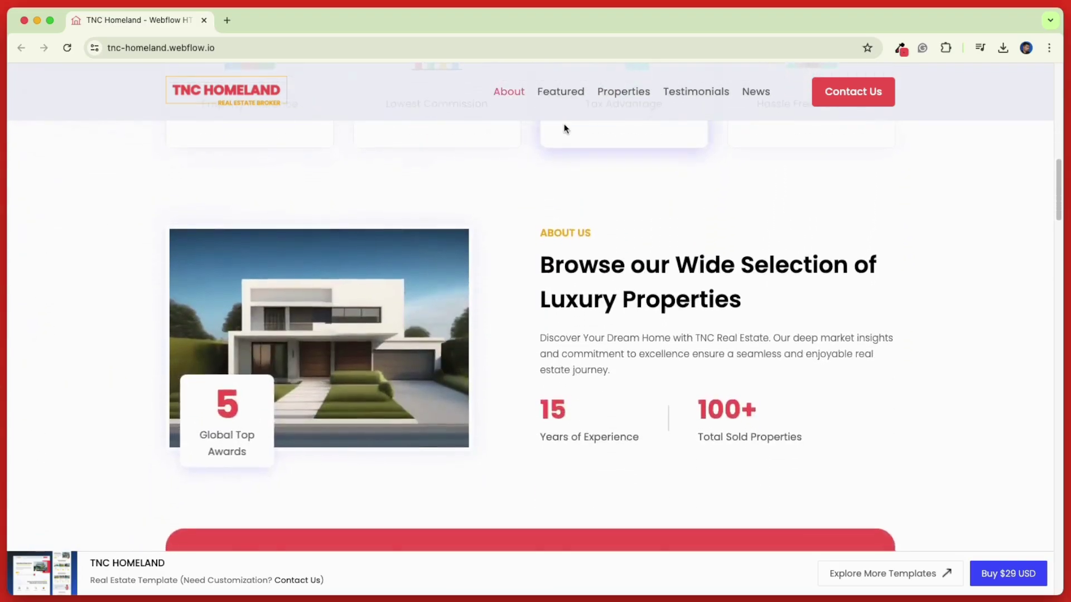
scroll(565, 125, down, 3)
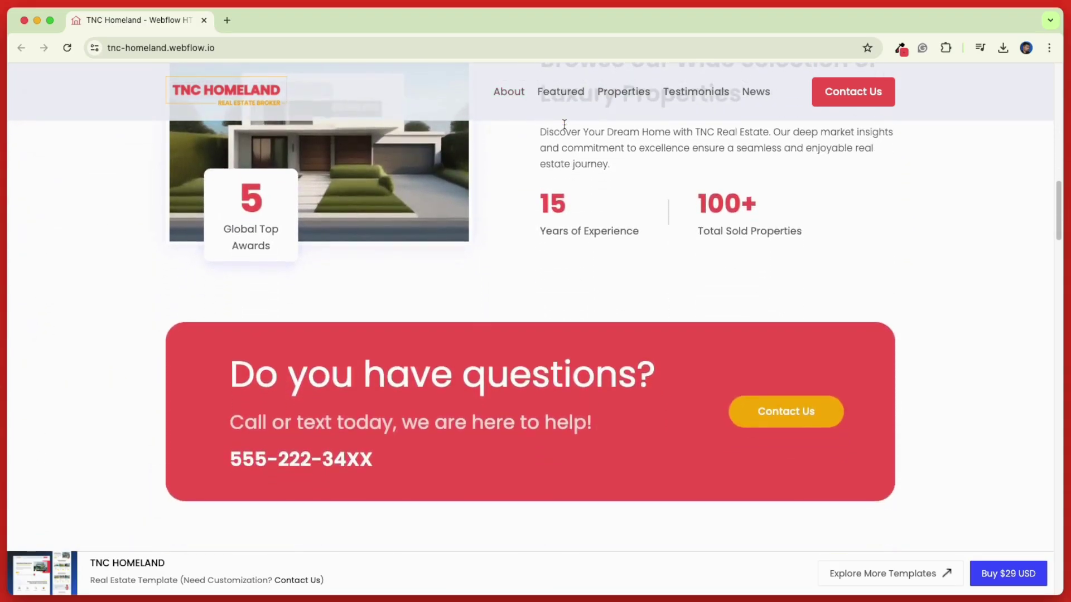
scroll(564, 125, down, 2)
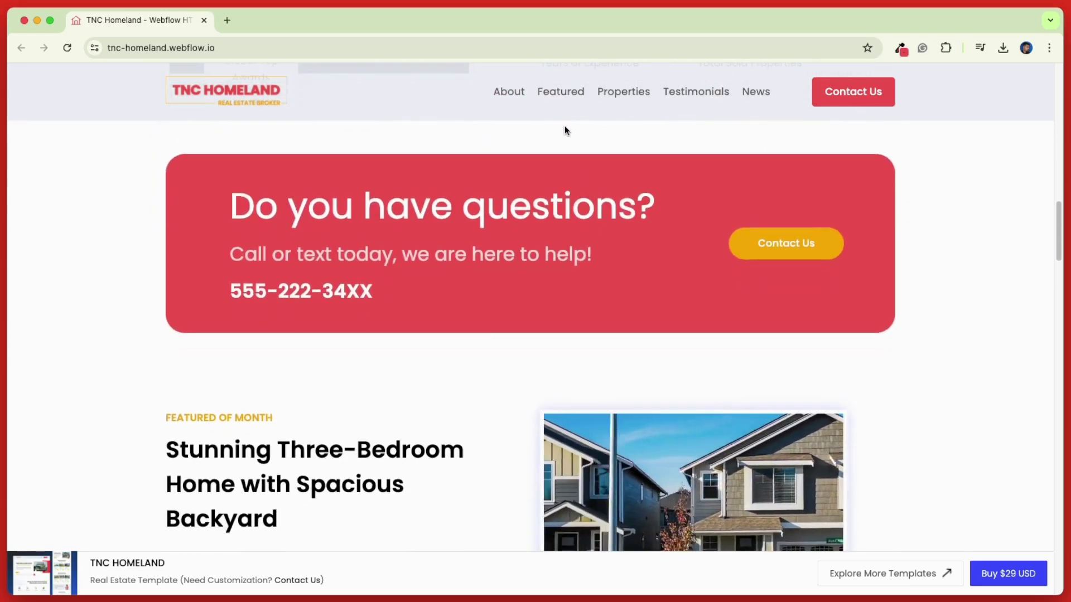
scroll(565, 126, down, 2)
scroll(564, 127, down, 1)
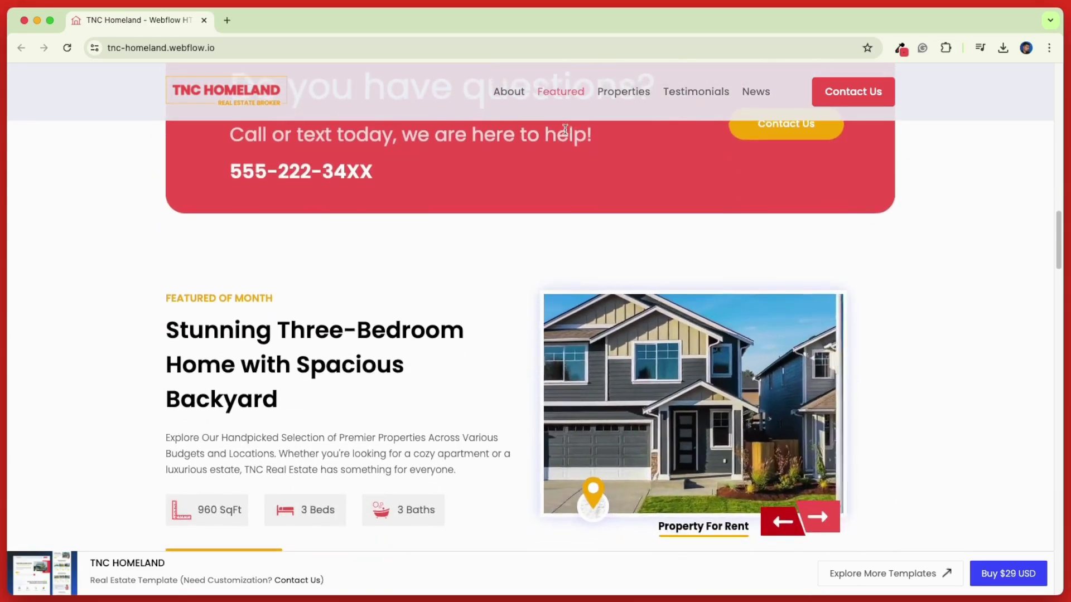
scroll(564, 133, down, 1)
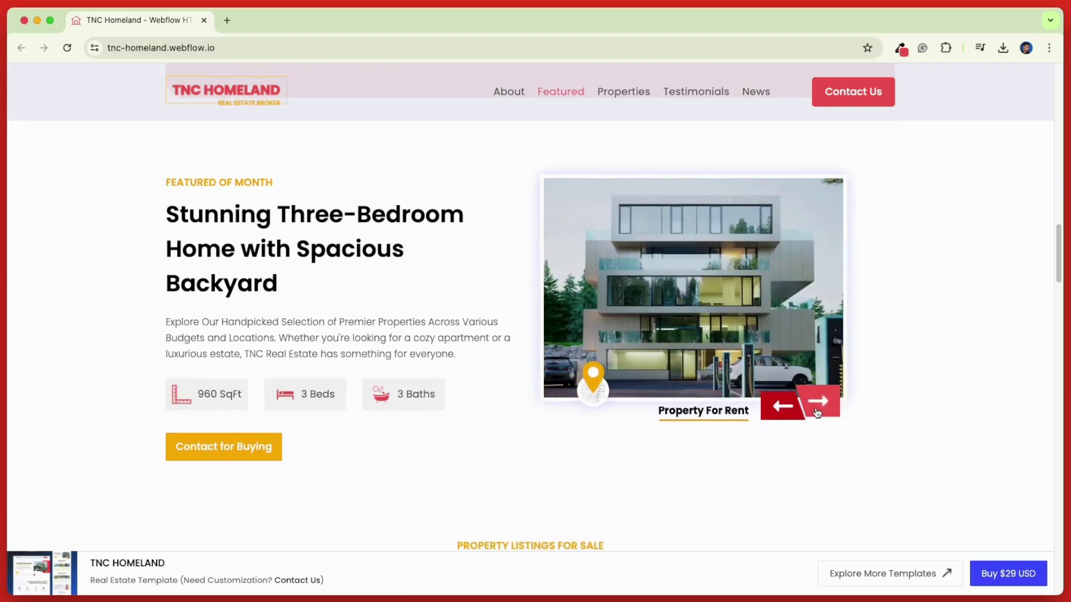
Step: Look over the property listings for sale, the recently sold properties and the testimonial section of the home page
scroll(816, 412, down, 5)
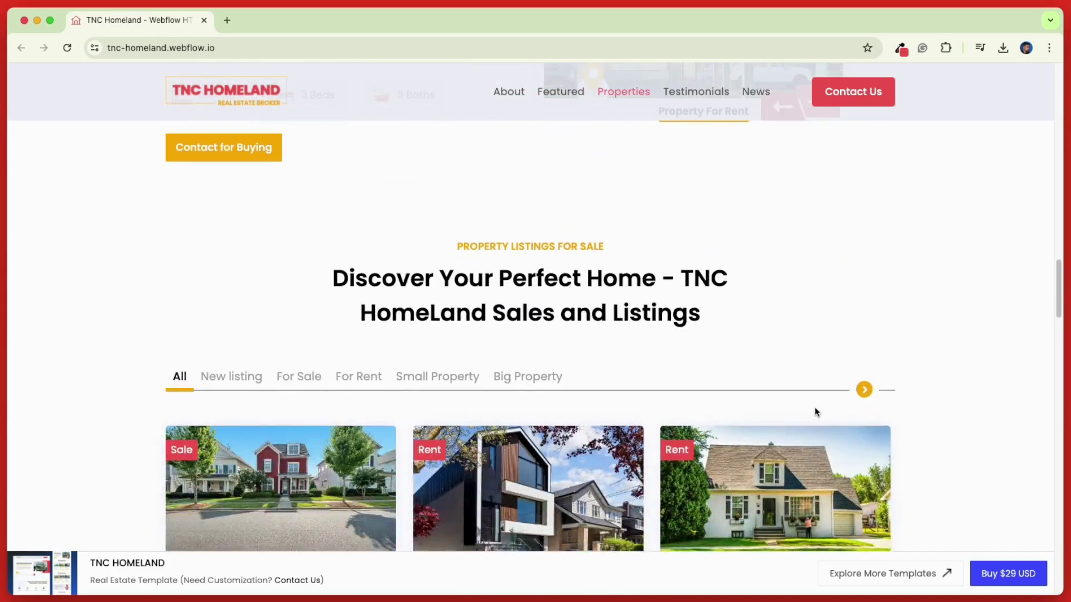
scroll(814, 412, down, 3)
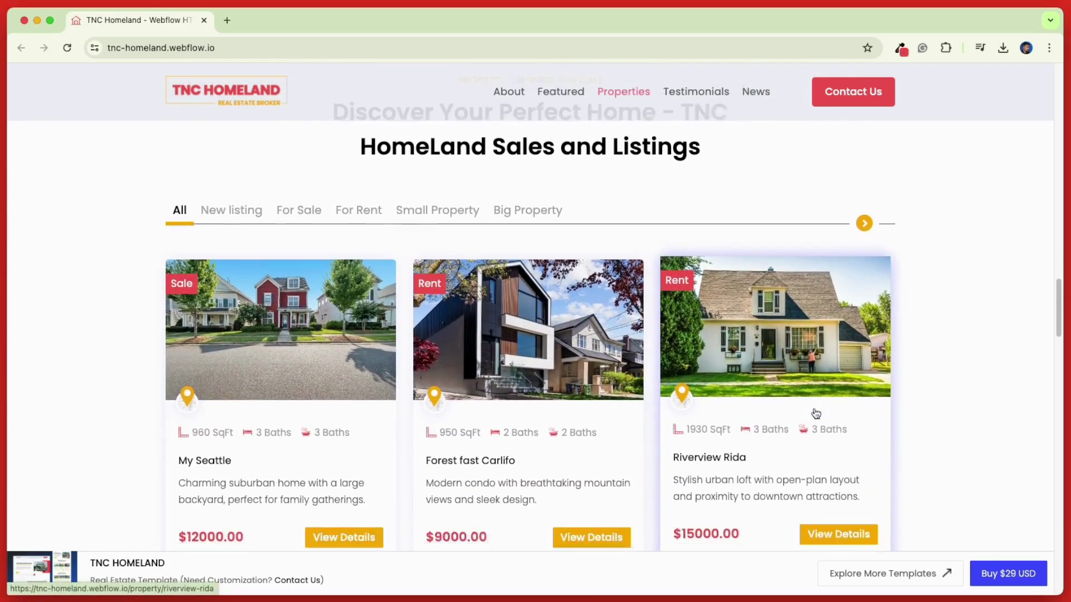
scroll(814, 412, down, 7)
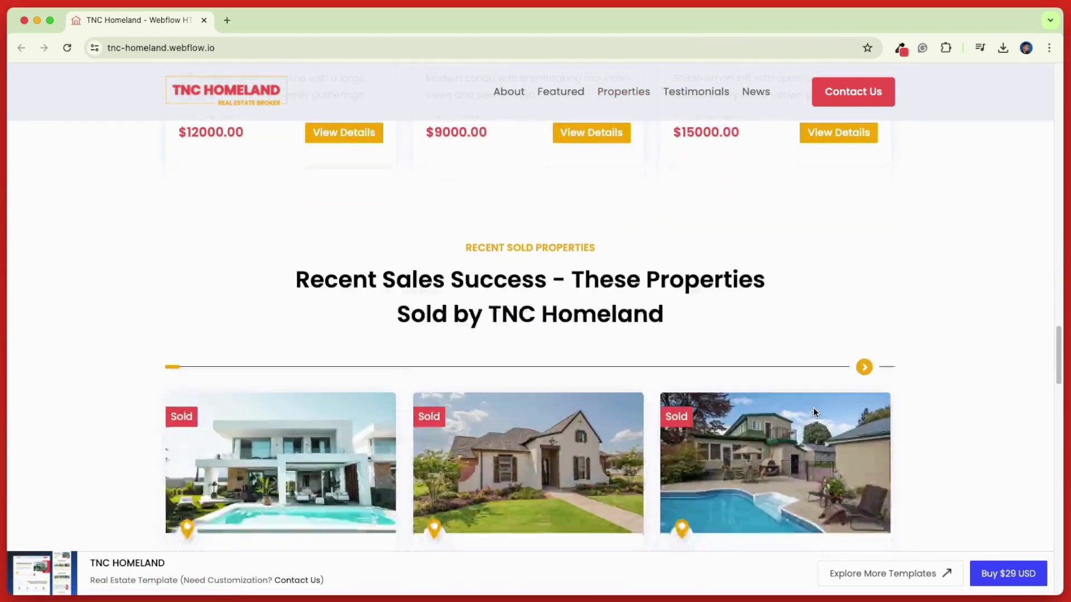
scroll(814, 413, down, 4)
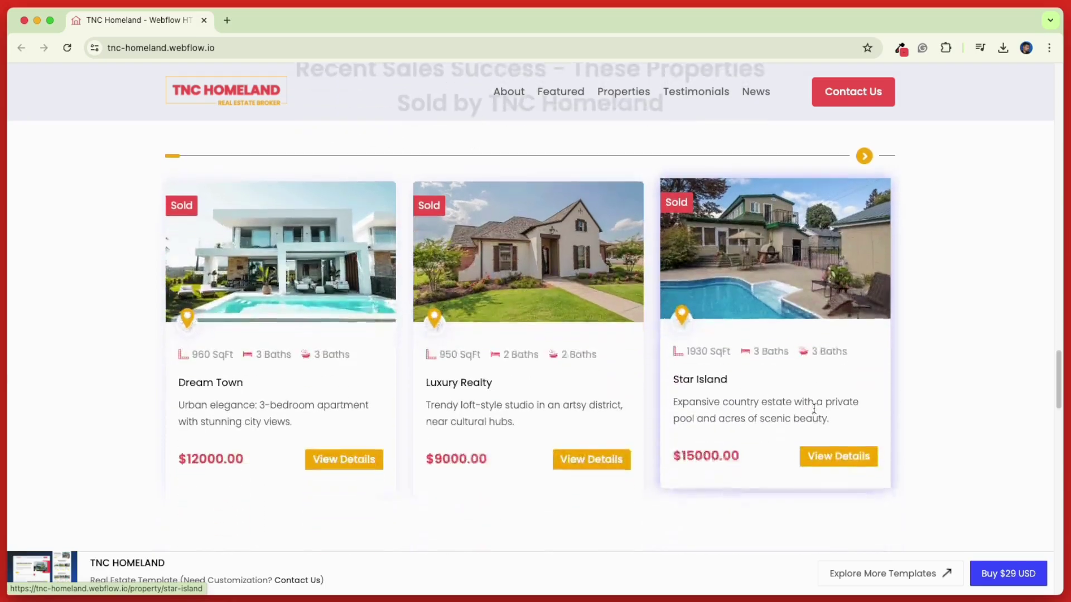
scroll(814, 410, down, 6)
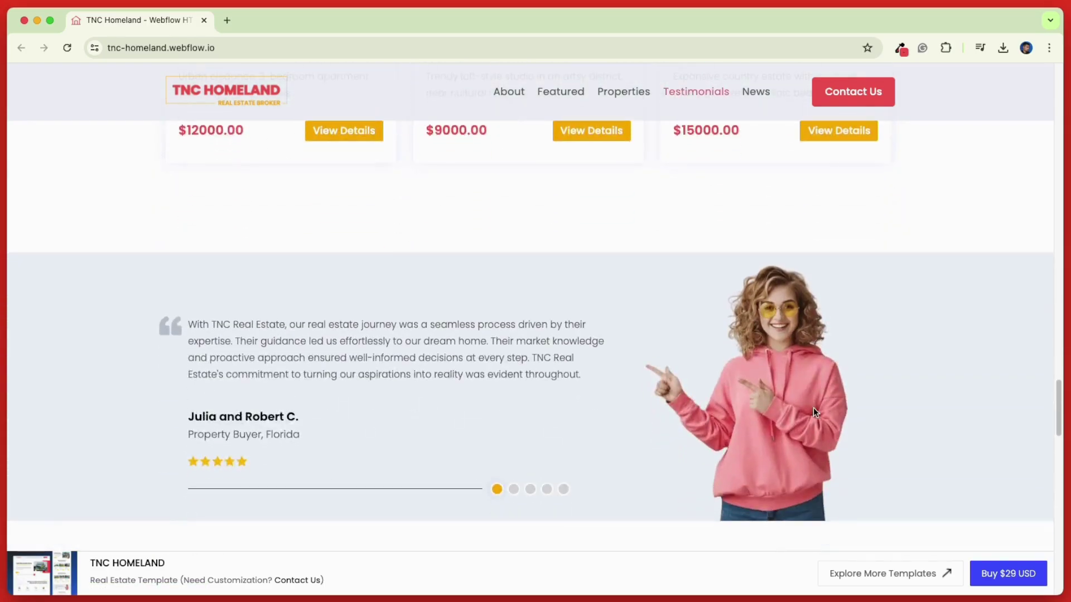
scroll(813, 407, down, 1)
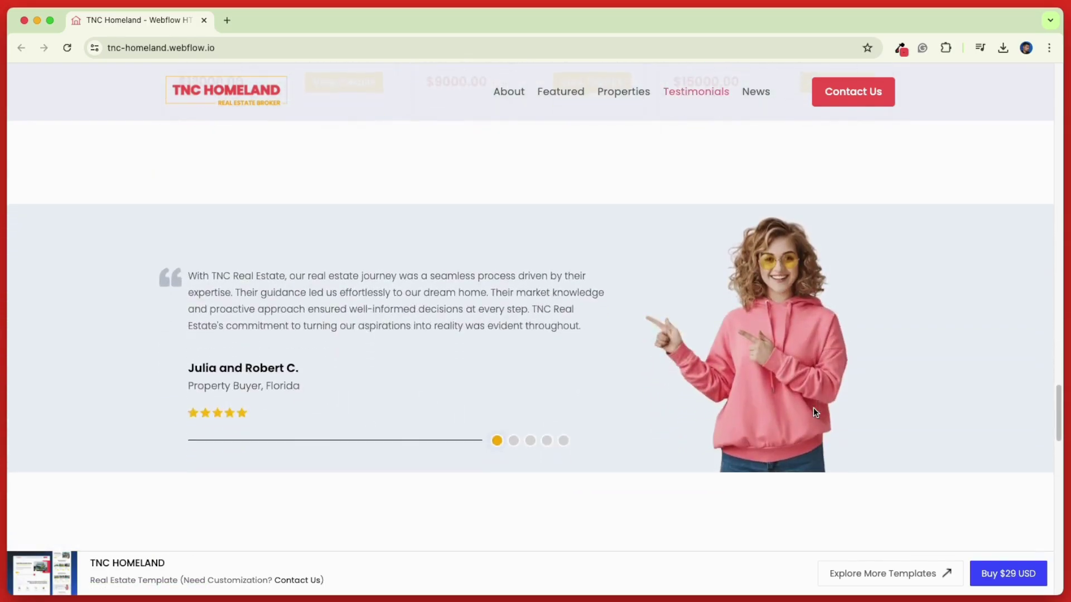
Step: Show the second testimonial, and look over the FAQ, the latest news and the footer of the home page
click(514, 440)
scroll(586, 427, down, 3)
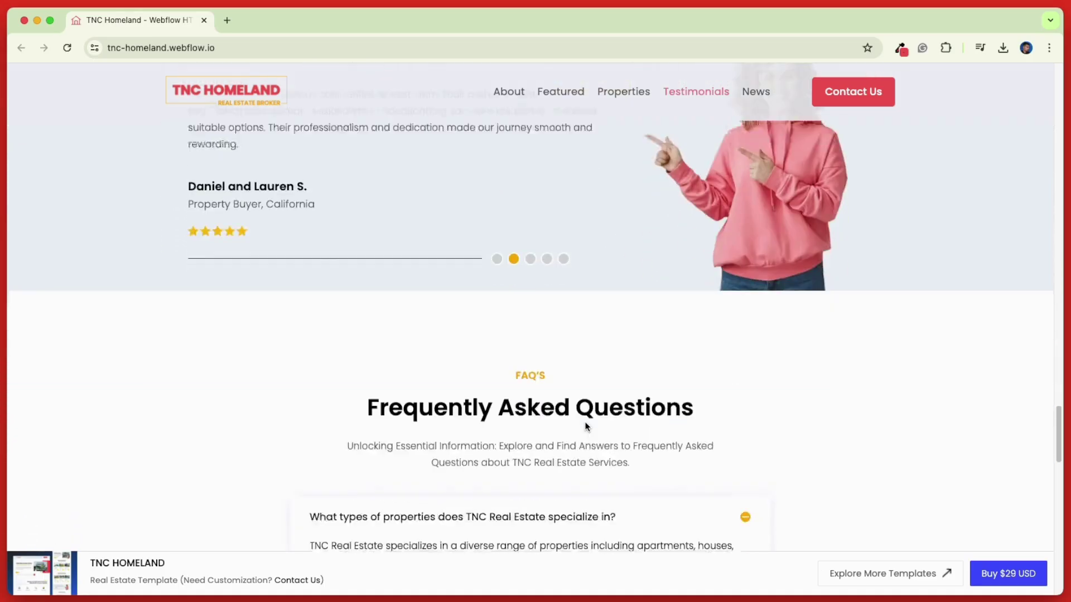
scroll(586, 427, down, 5)
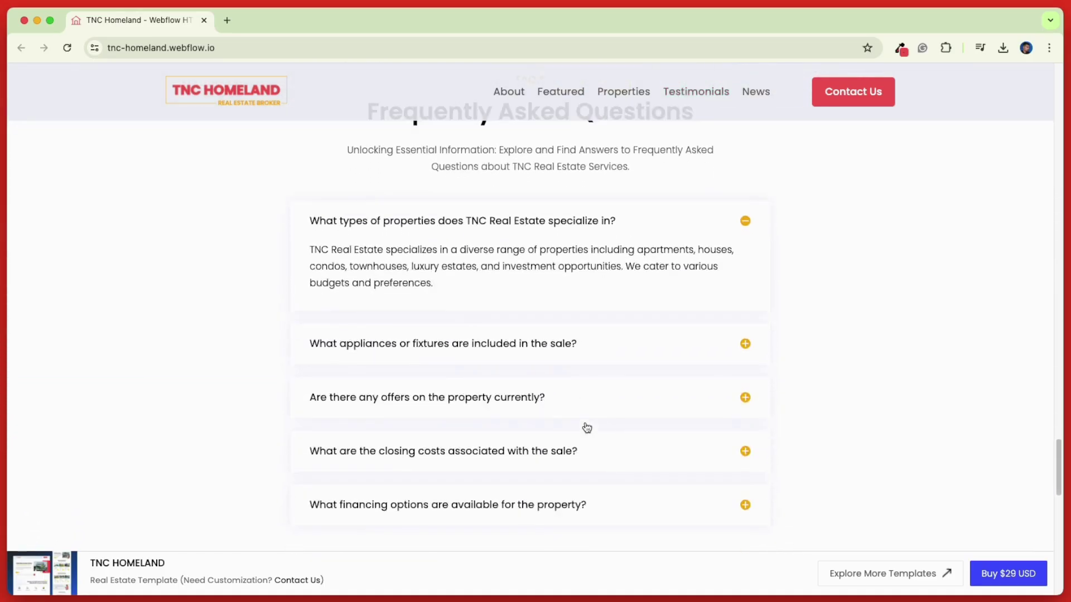
scroll(586, 427, down, 5)
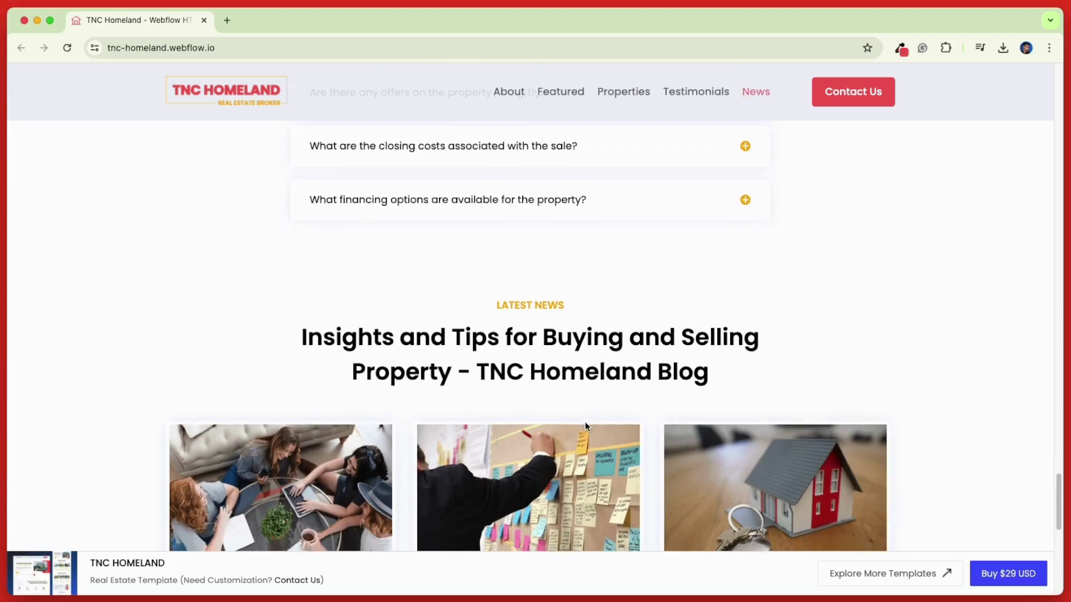
scroll(585, 427, down, 7)
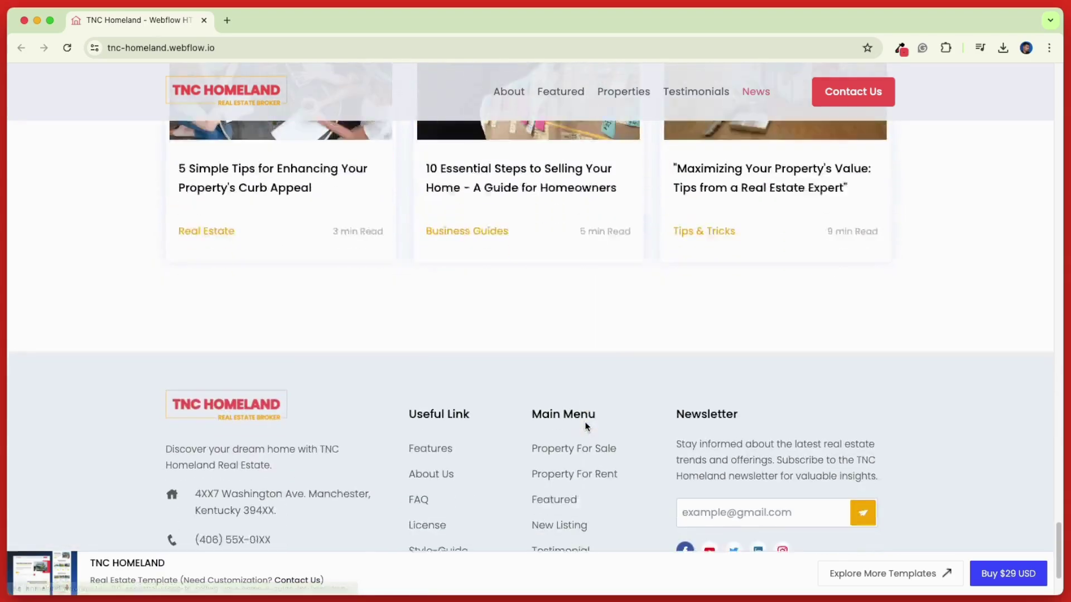
scroll(585, 427, down, 2)
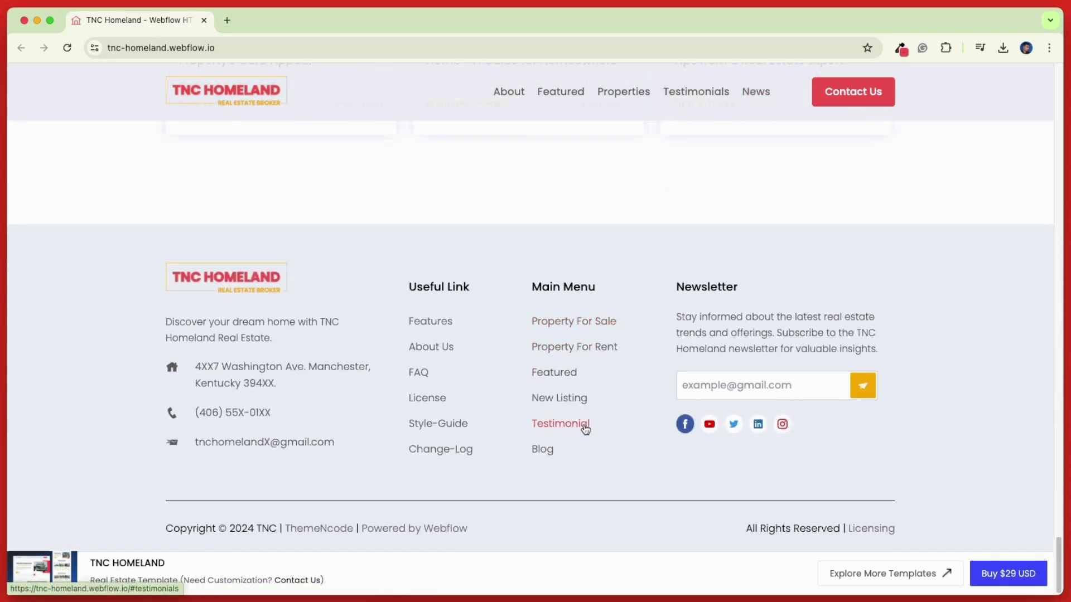
Step: View the Contact Us pop-up form and close it
click(870, 91)
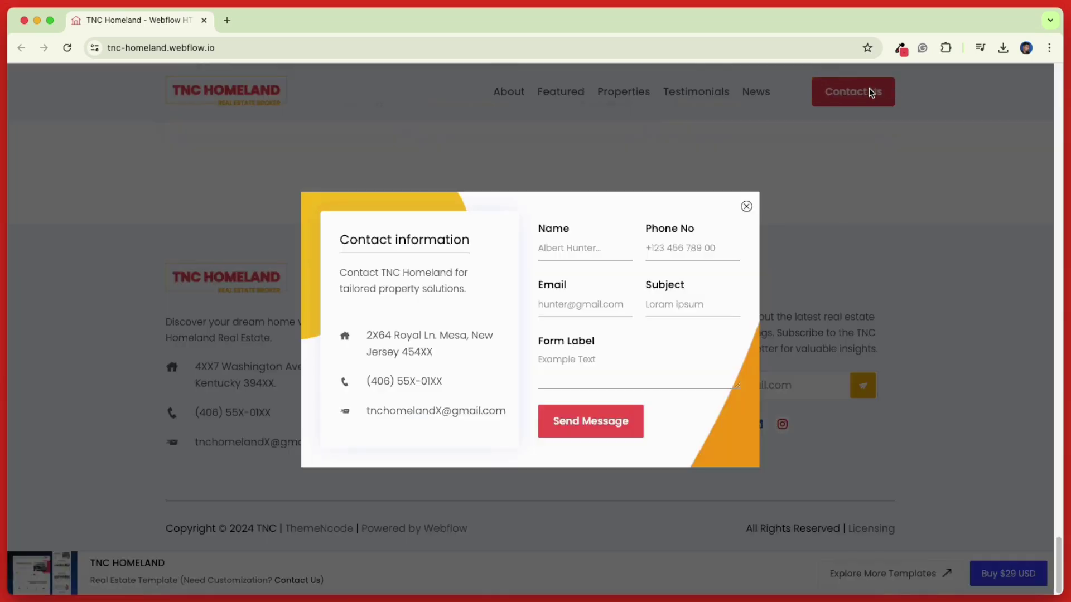
click(747, 209)
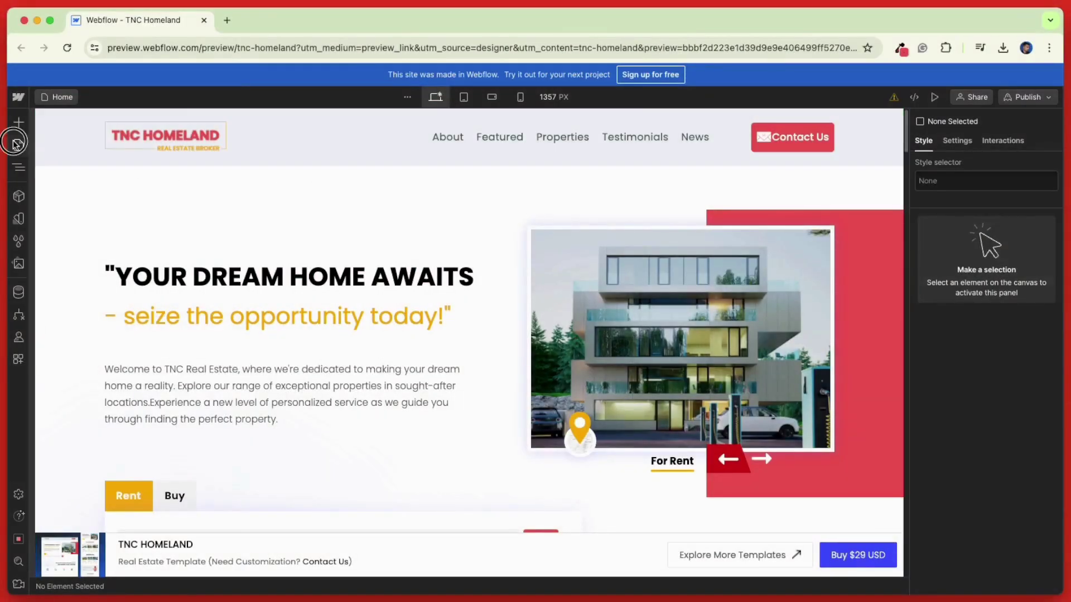
Step: In the Webflow Designer preview of the template, view the list of site pages and close it
click(17, 144)
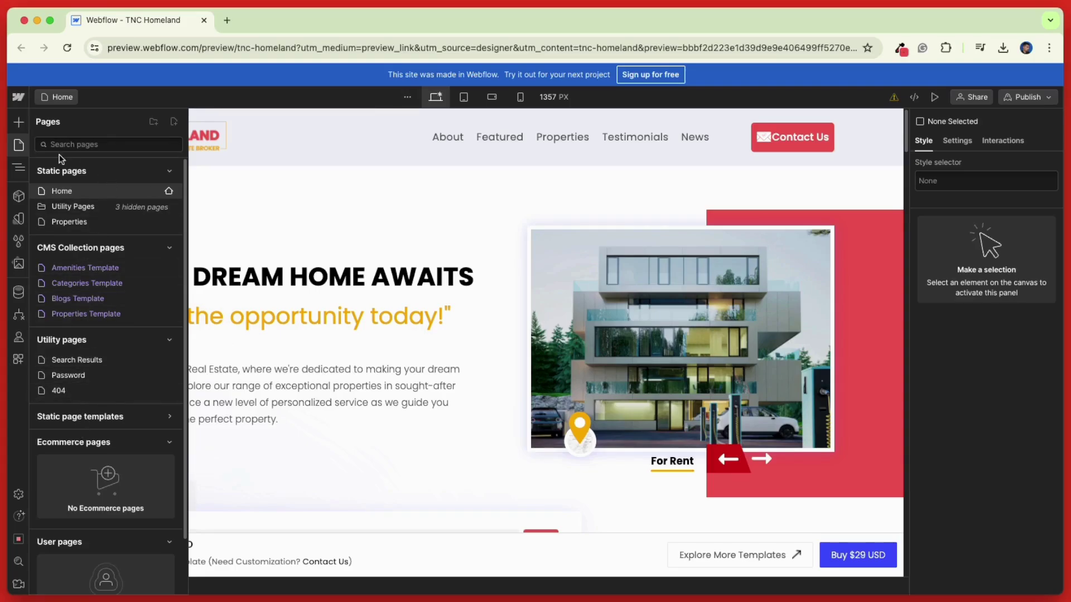
click(17, 148)
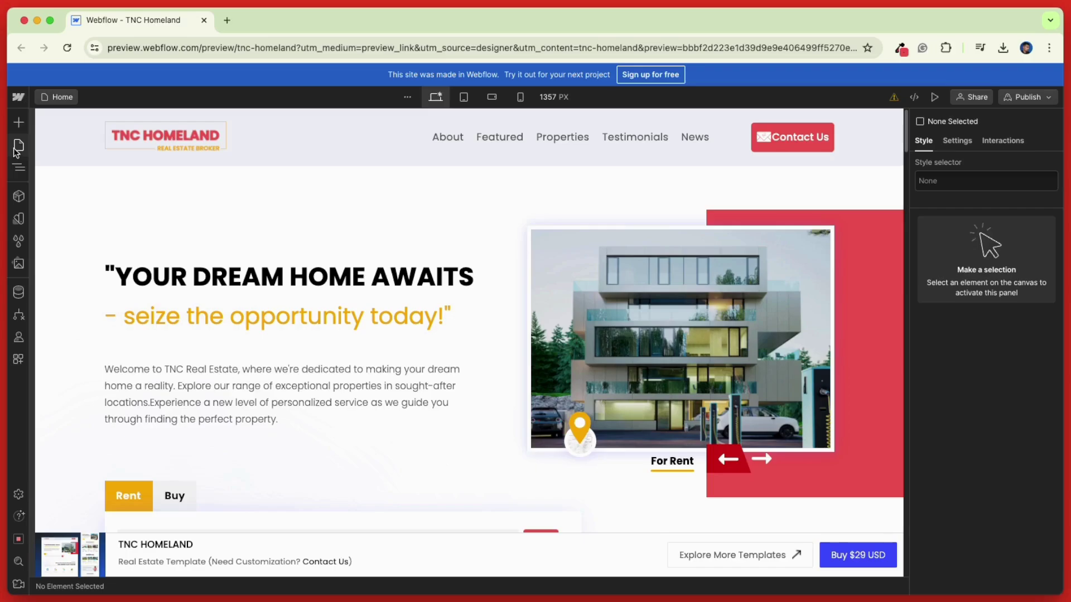
Step: View the main navbar logo's image settings and the assets offered for replacing it, leaving the navbar without choosing one
click(161, 133)
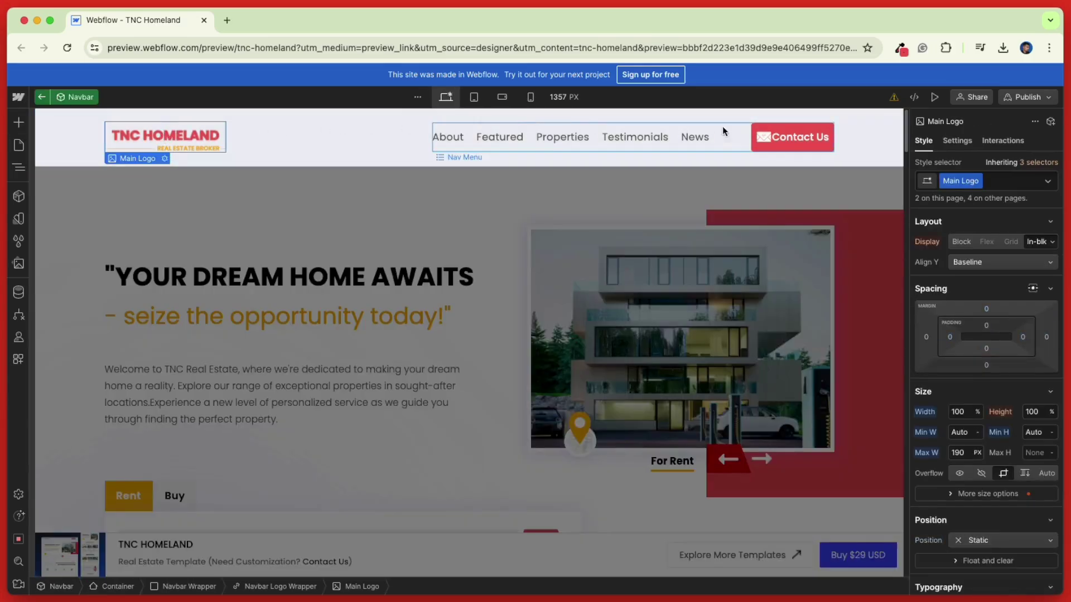
click(957, 140)
scroll(944, 279, down, 5)
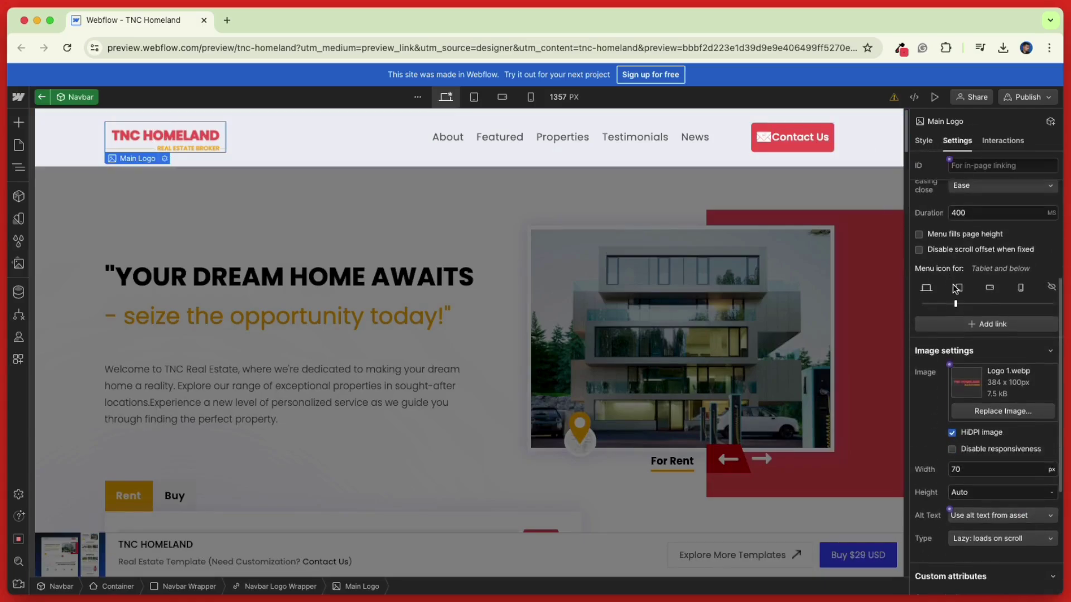
click(981, 324)
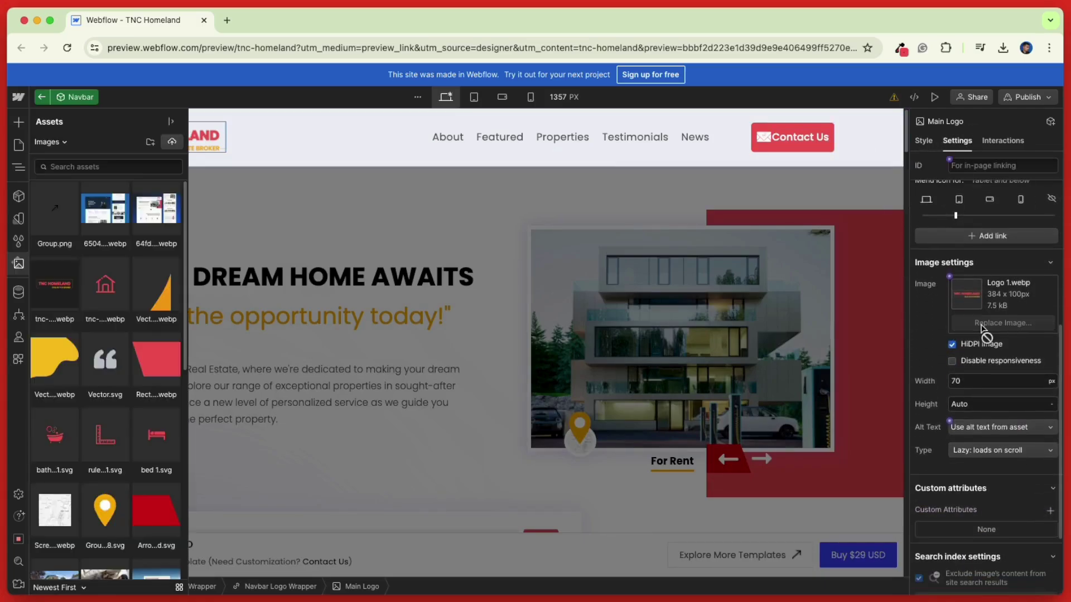
click(449, 198)
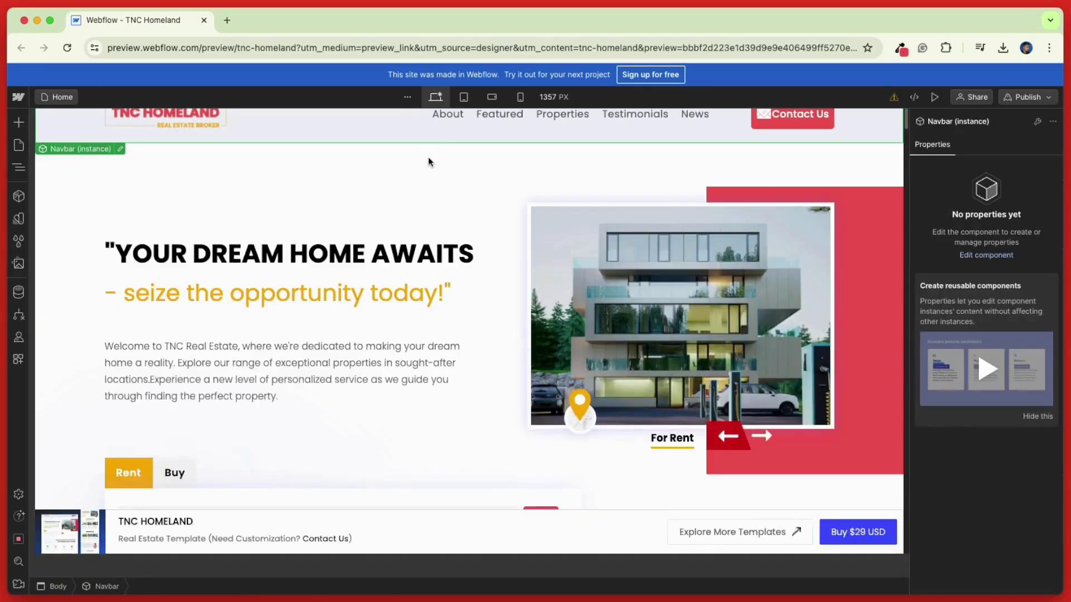
Step: Change the text of the navbar's About link to "Our Home"
double_click(455, 116)
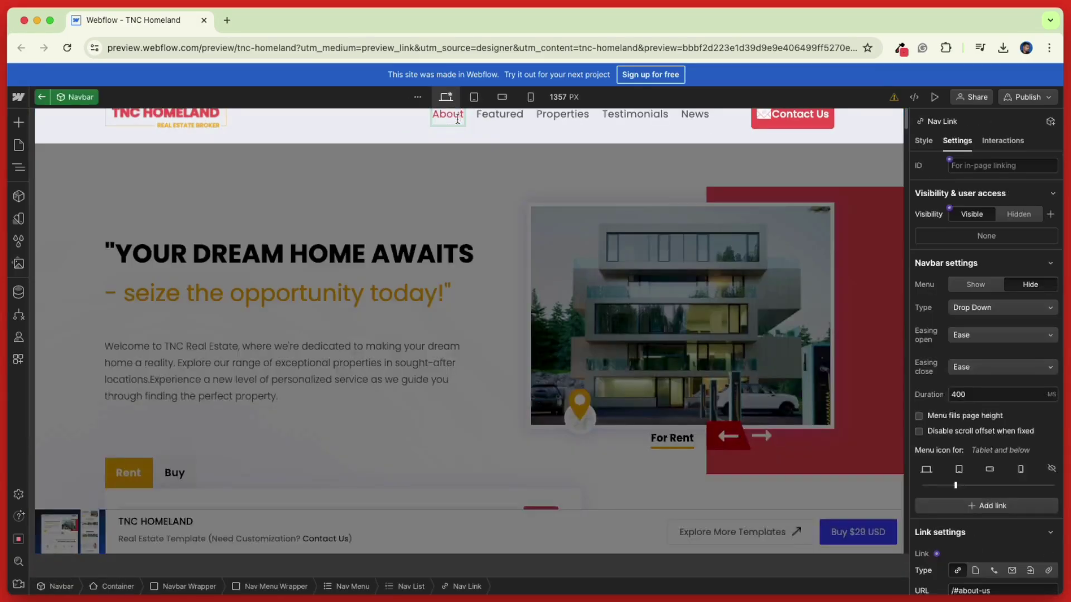
scroll(992, 327, down, 5)
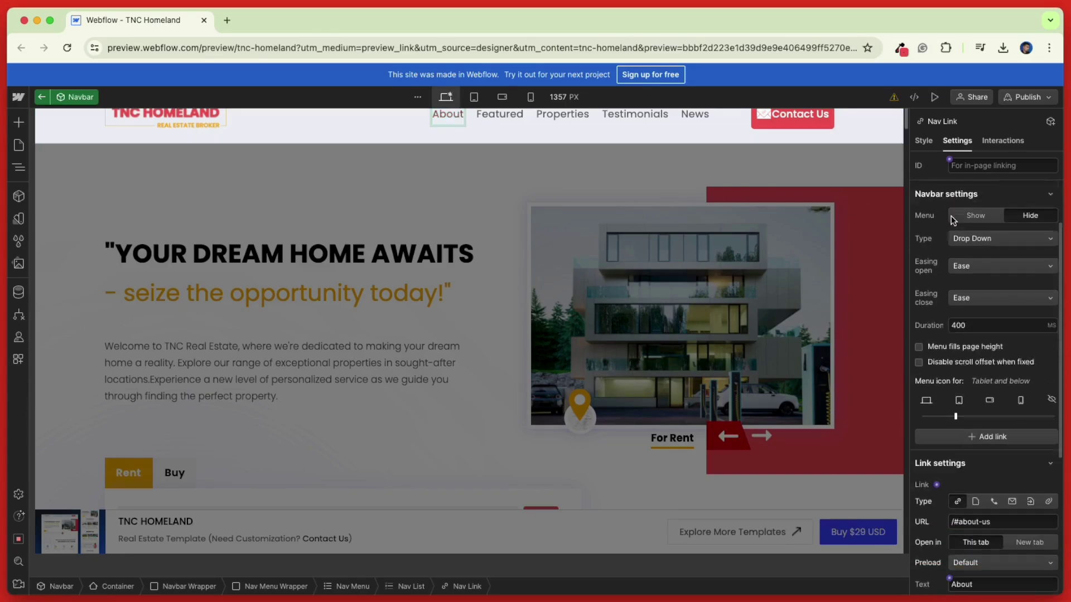
double_click(961, 454)
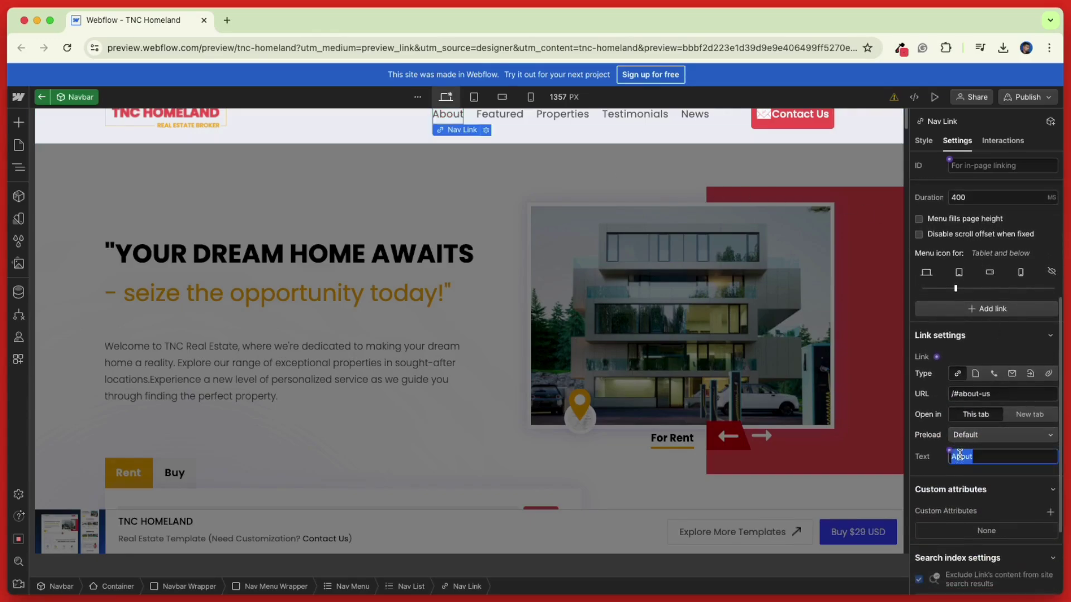
text(Our Home)
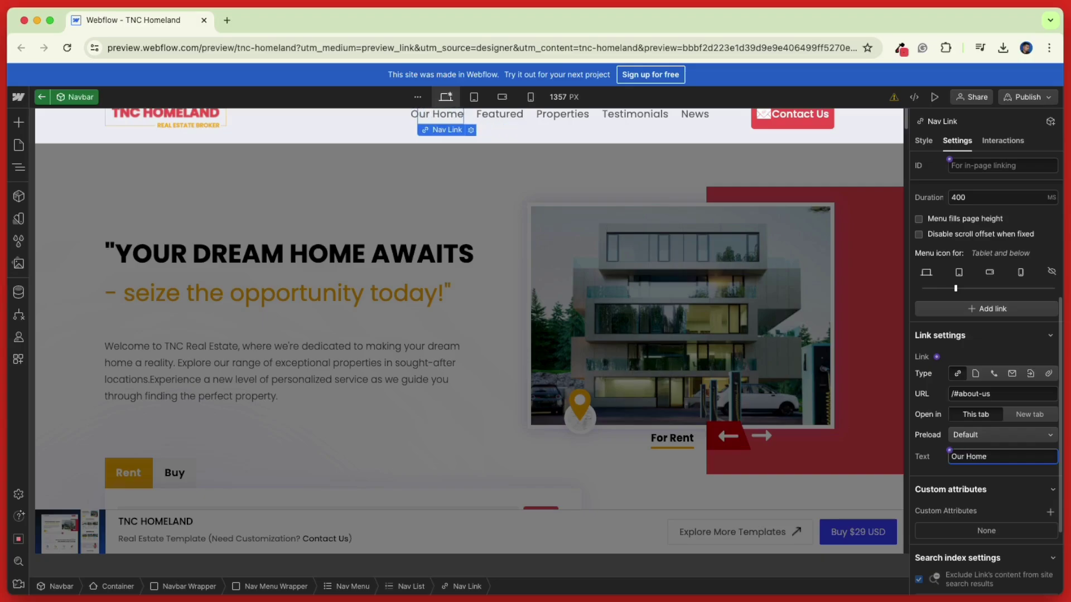
Step: View the preload options and the URL setting of the Our Home link, and leave the navbar component
click(1003, 433)
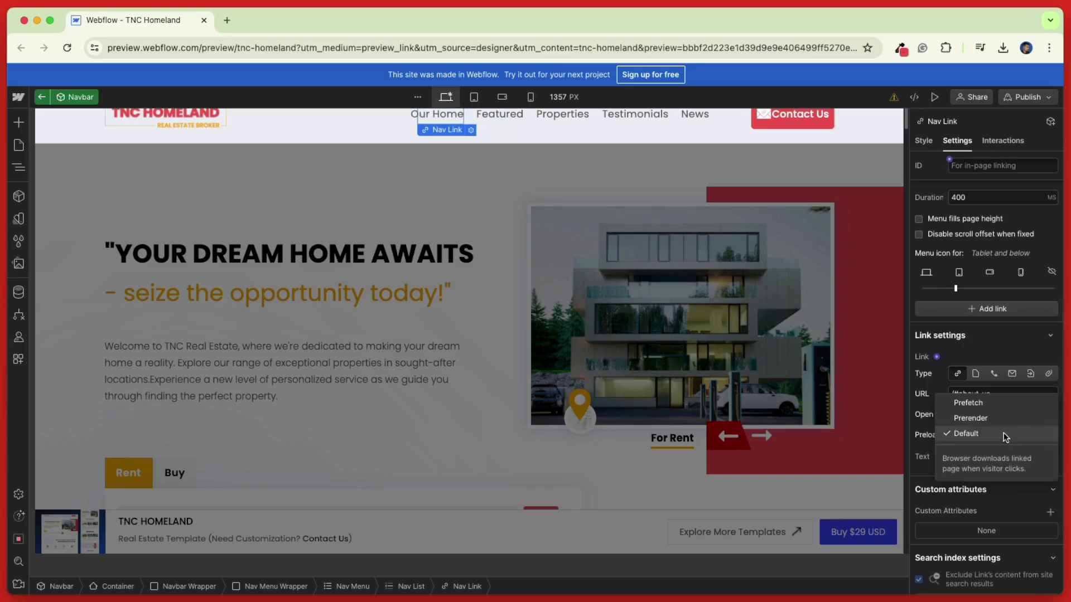
click(1003, 433)
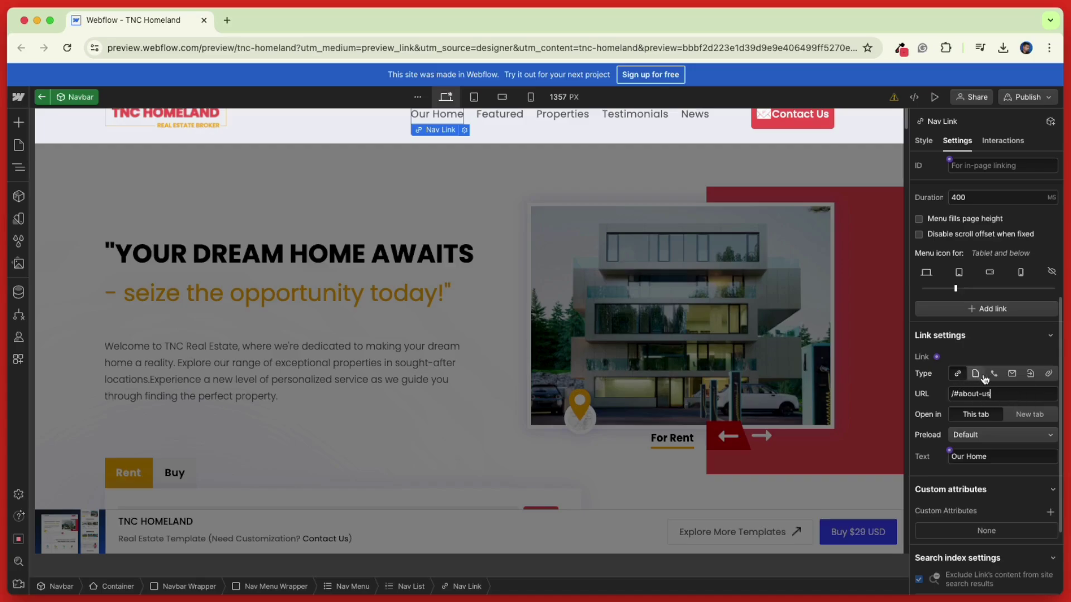
click(633, 166)
Step: View the hero slider image's settings, including its image replacement option, outside the navbar component
click(622, 238)
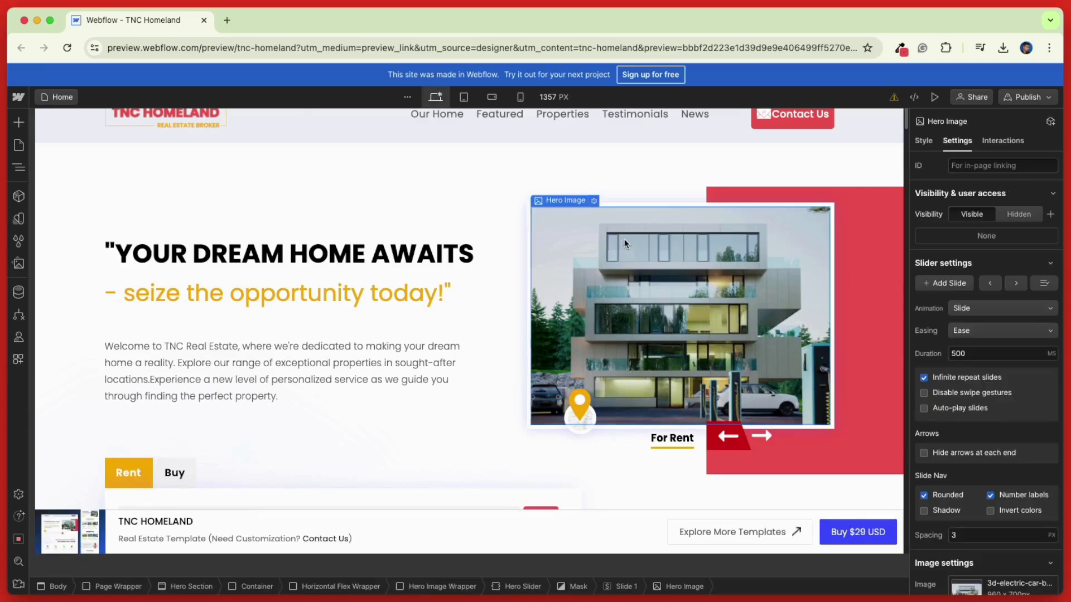
scroll(996, 231, down, 5)
scroll(996, 231, down, 1)
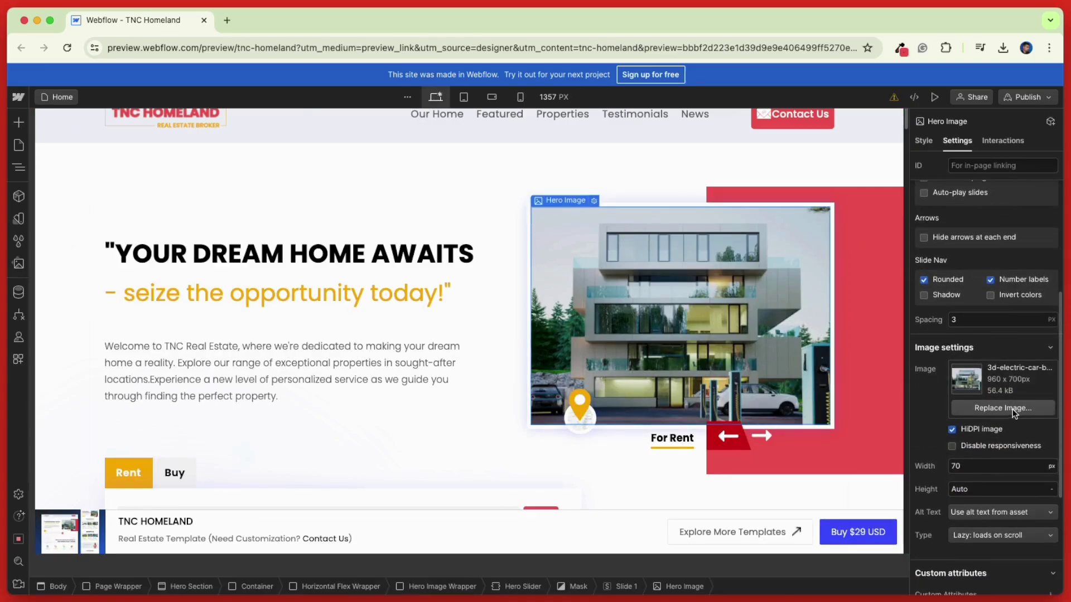
Step: Replace the hero title's text with "Welcome to ThemeNcode LLC"
click(377, 259)
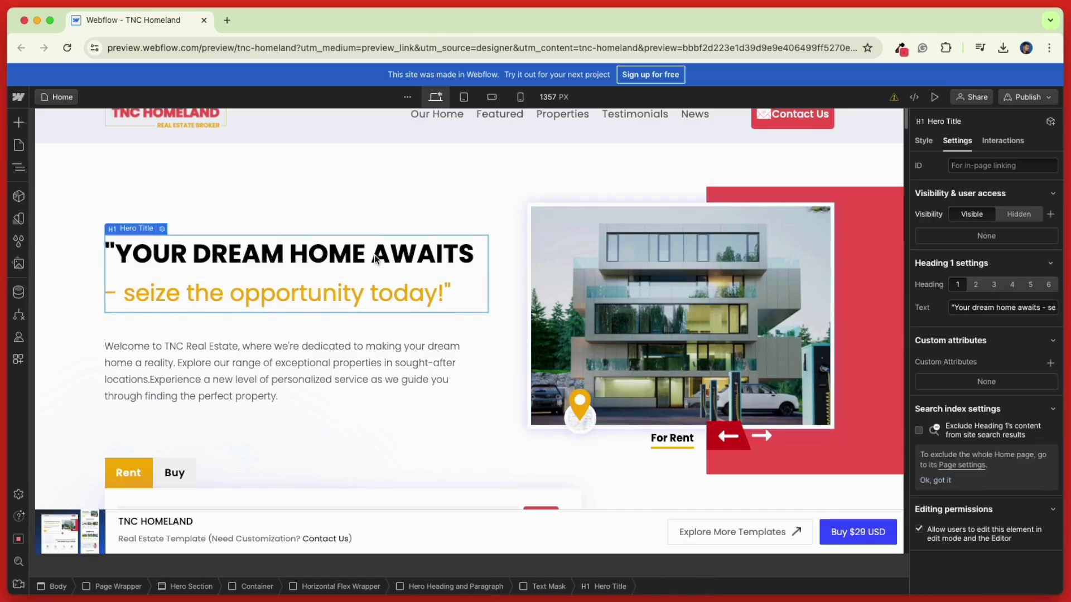
click(996, 307)
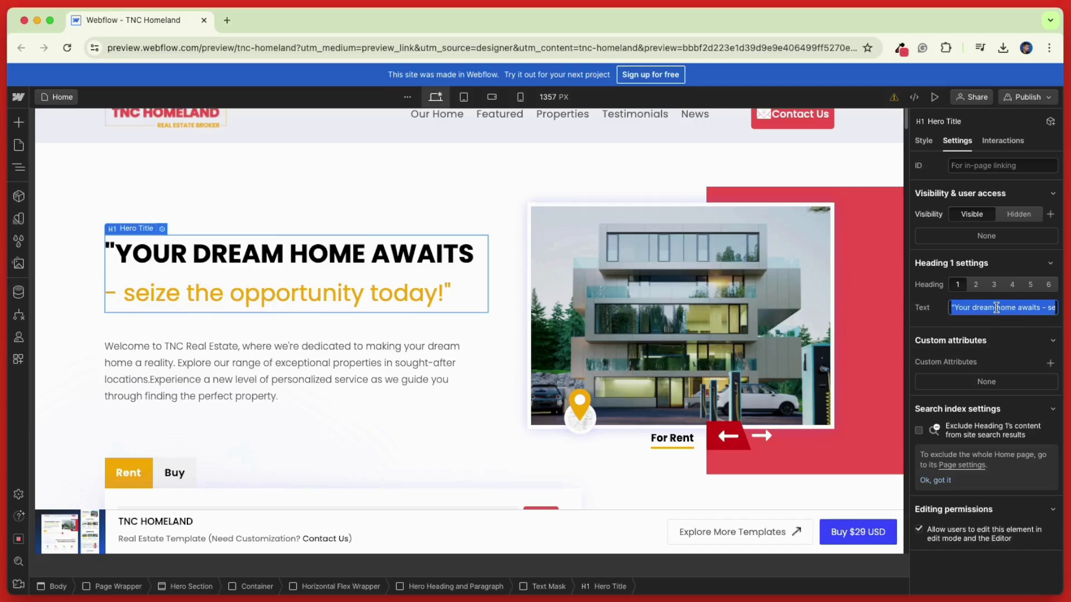
key(BackSpace)
text(Welcome to ThemeNcode LLC)
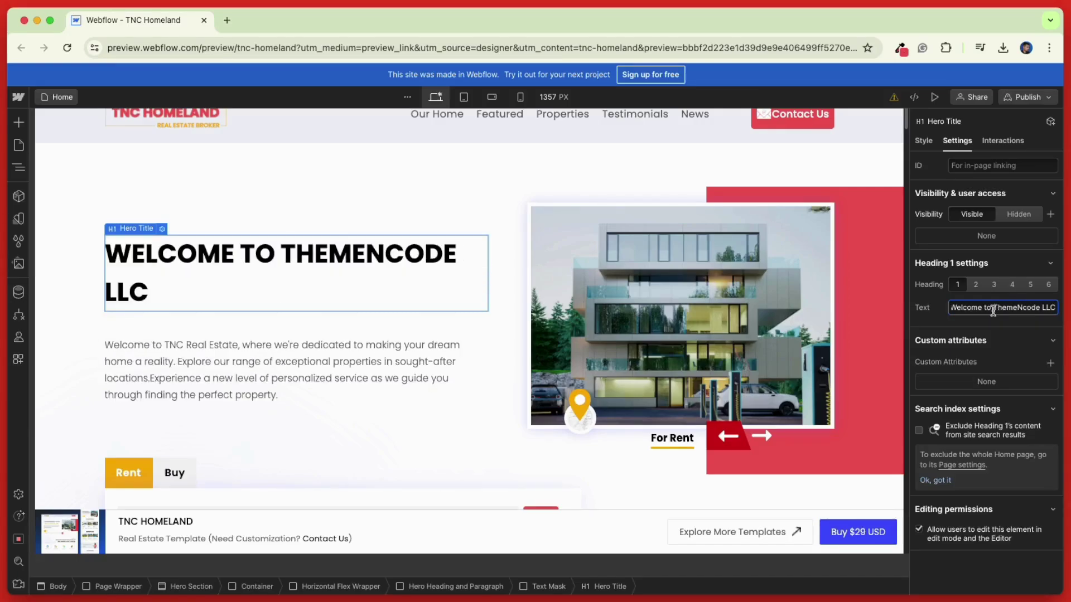
Step: Replace the hero paragraph's text with "Hello, this is our new webflow real estate webflow"
click(287, 350)
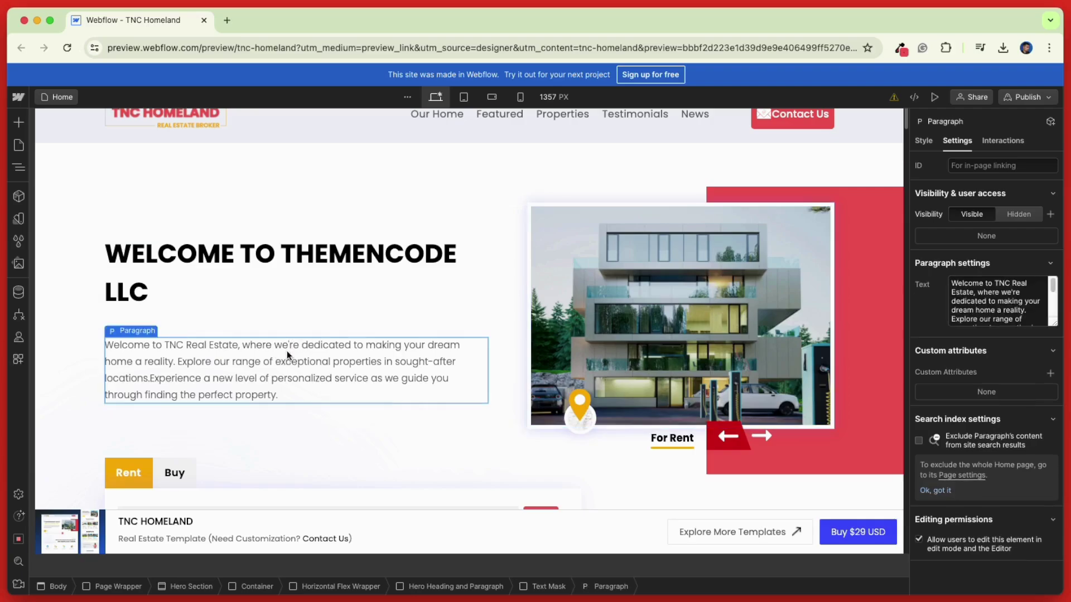
click(998, 301)
key(cmd+a)
text(Hello)
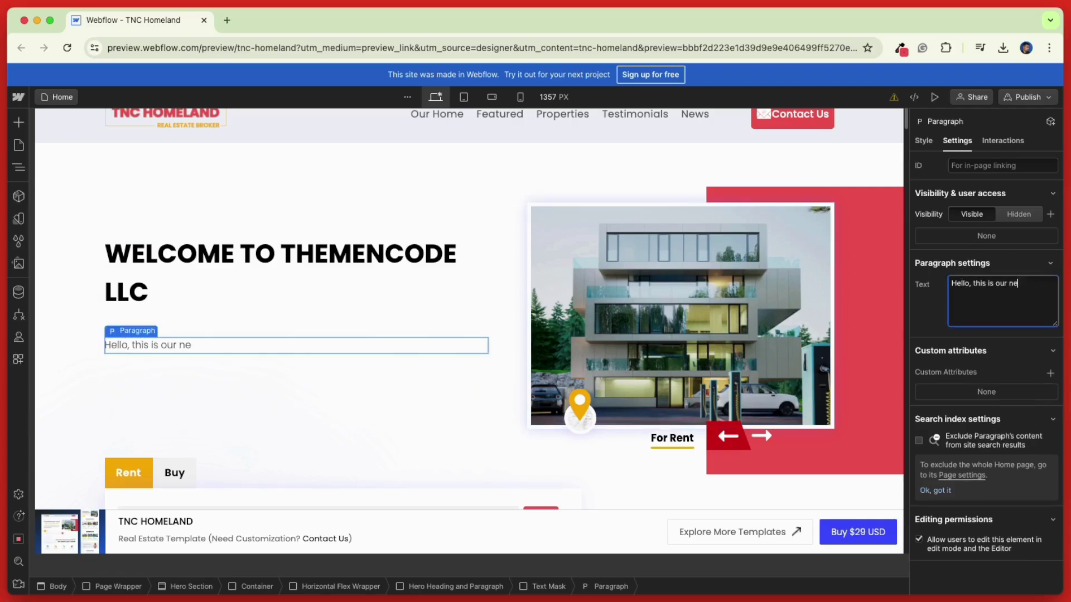
text(, this is our new webflow real estate webflow)
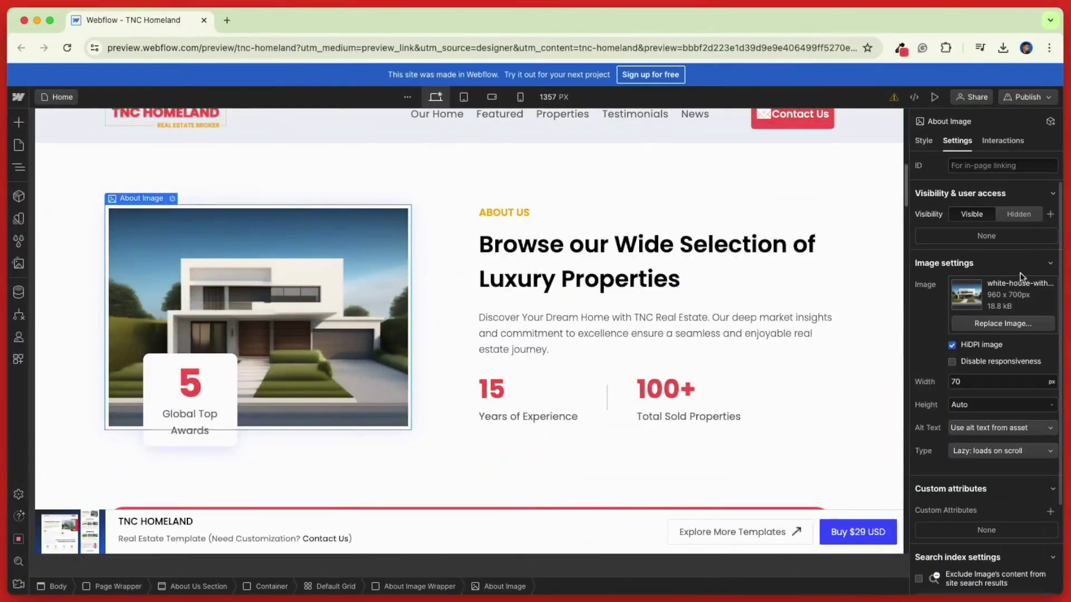
Step: View the heading settings of the About Us section's main heading
click(601, 280)
scroll(697, 338, down, 4)
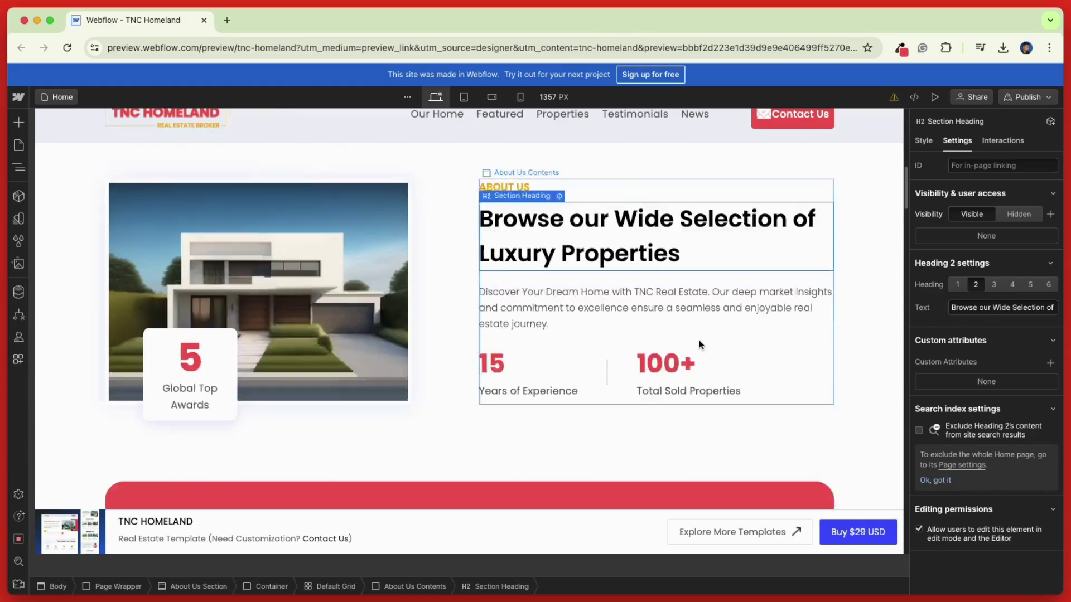
scroll(586, 379, down, 1)
Step: Change the text of the "Contact for Buying" button in the Featured of Month section to "click here"
scroll(558, 391, down, 2)
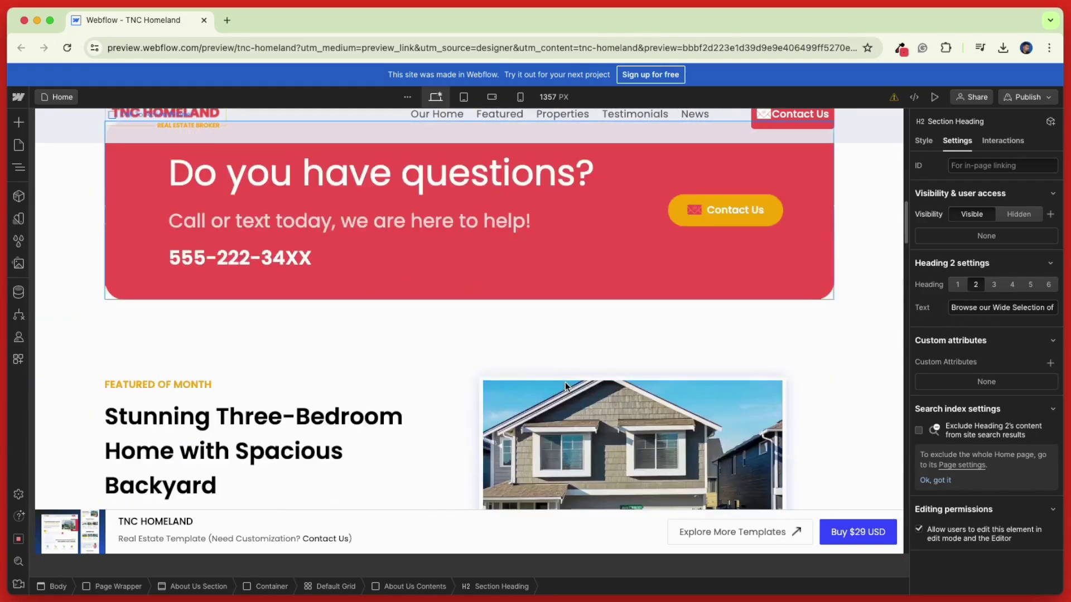
scroll(575, 379, down, 3)
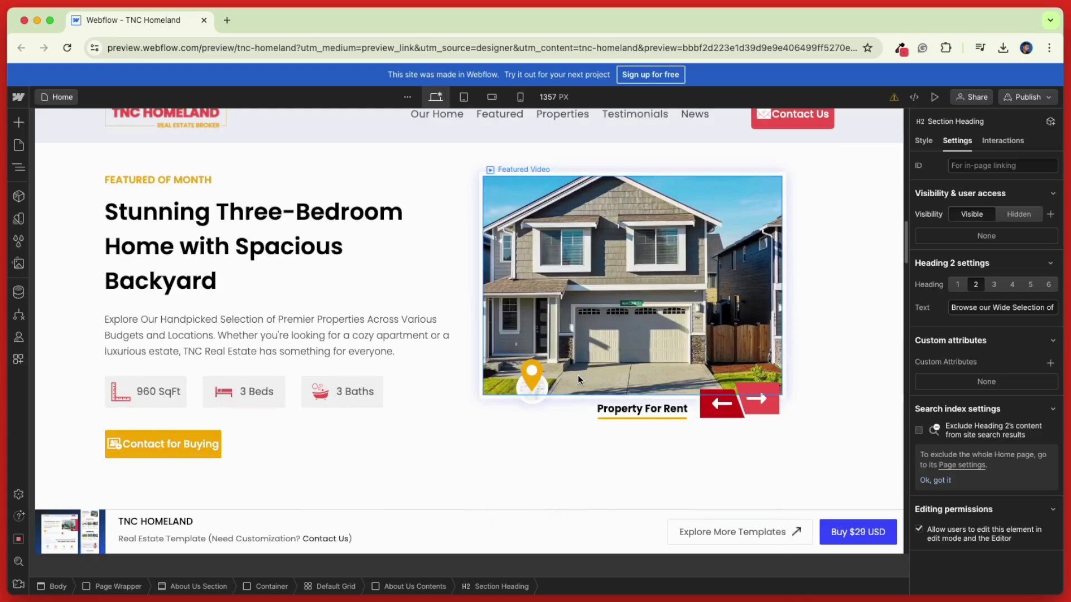
click(172, 442)
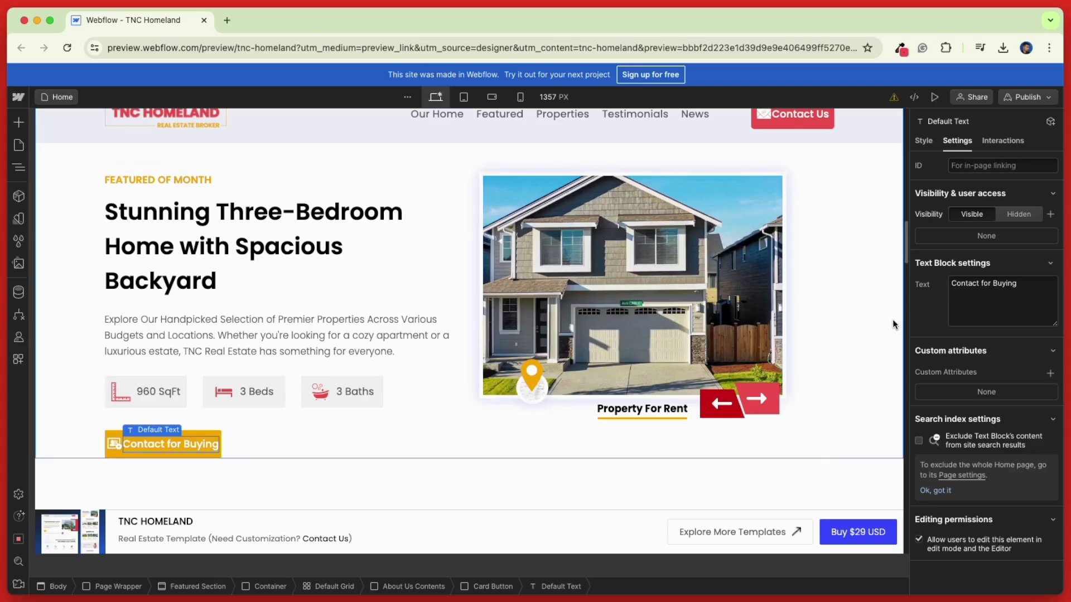
triple_click(975, 284)
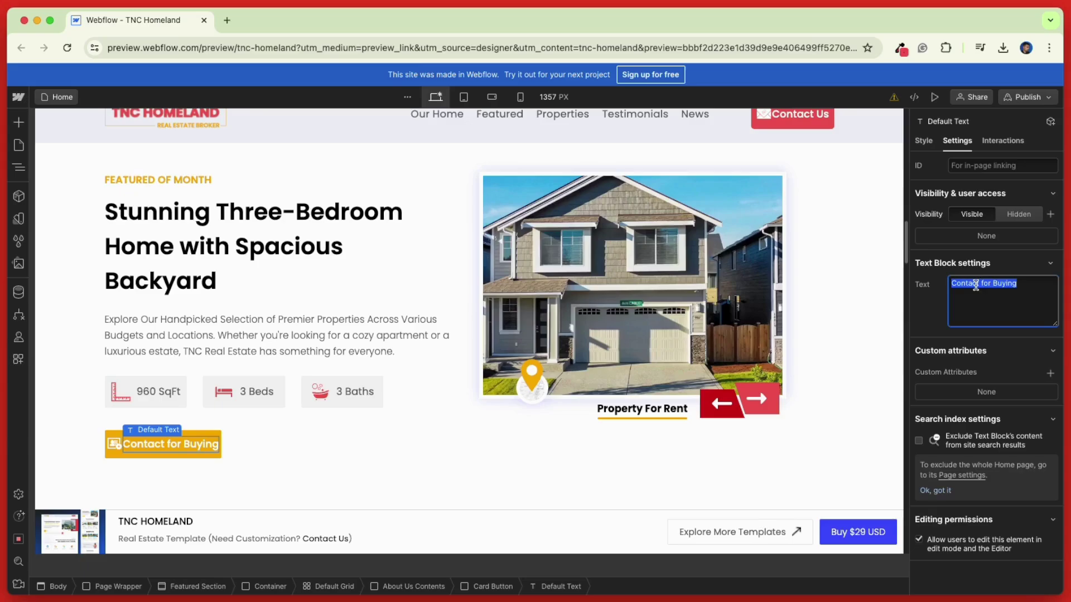
text(click here)
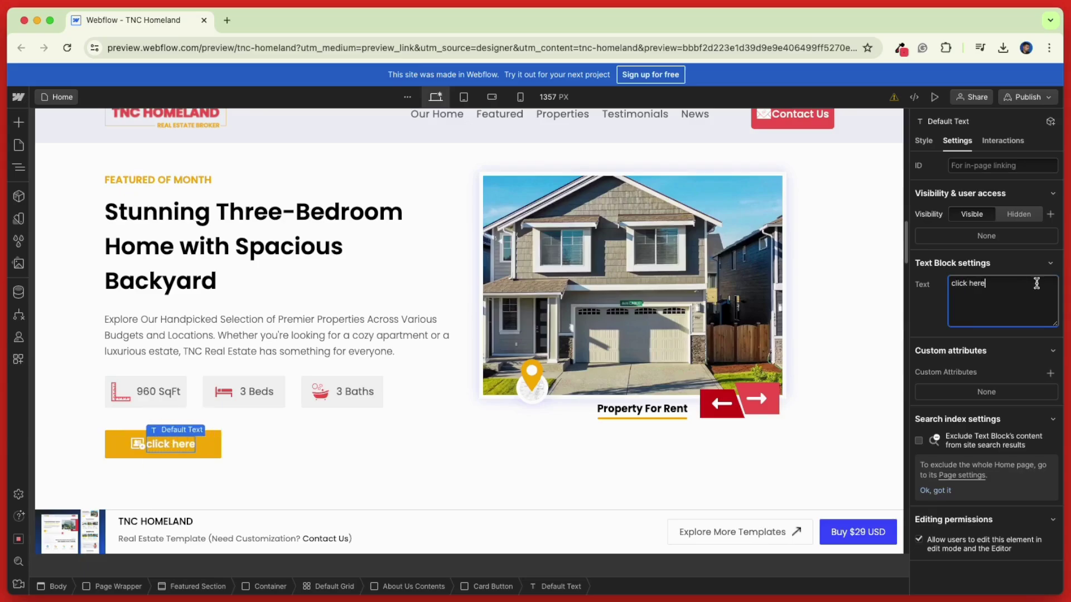
click(467, 475)
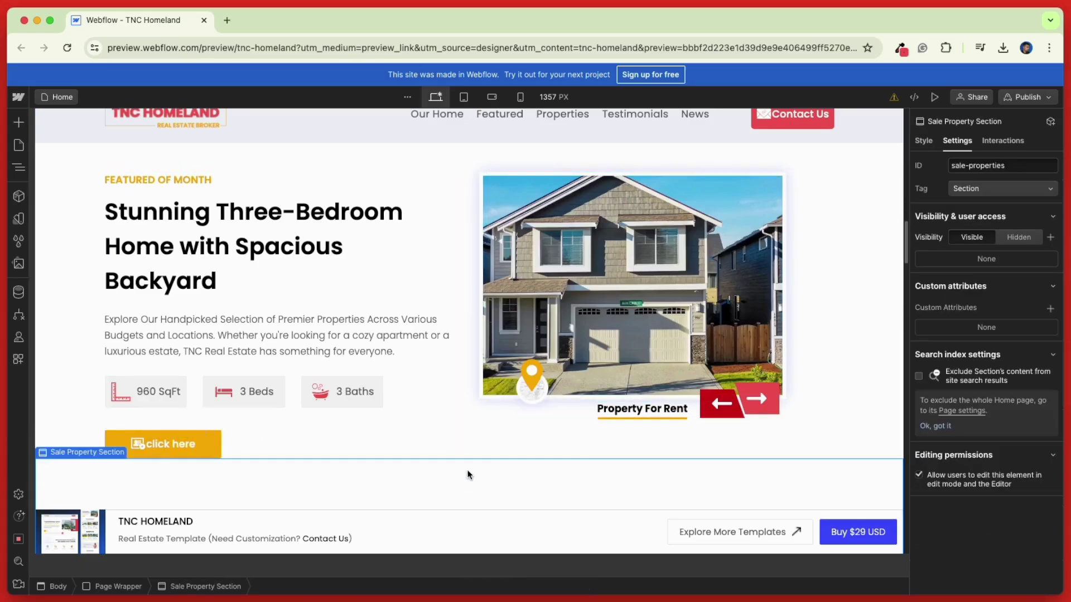
Step: Examine the image and dynamic style settings of the three property card images in the sale listings section
scroll(467, 475, down, 5)
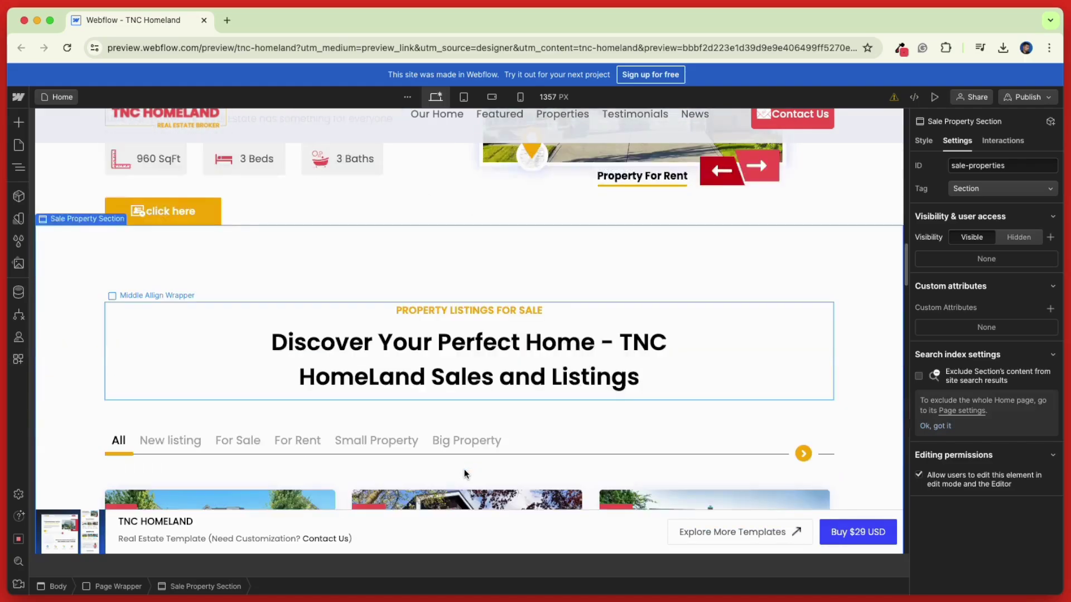
scroll(464, 473, down, 4)
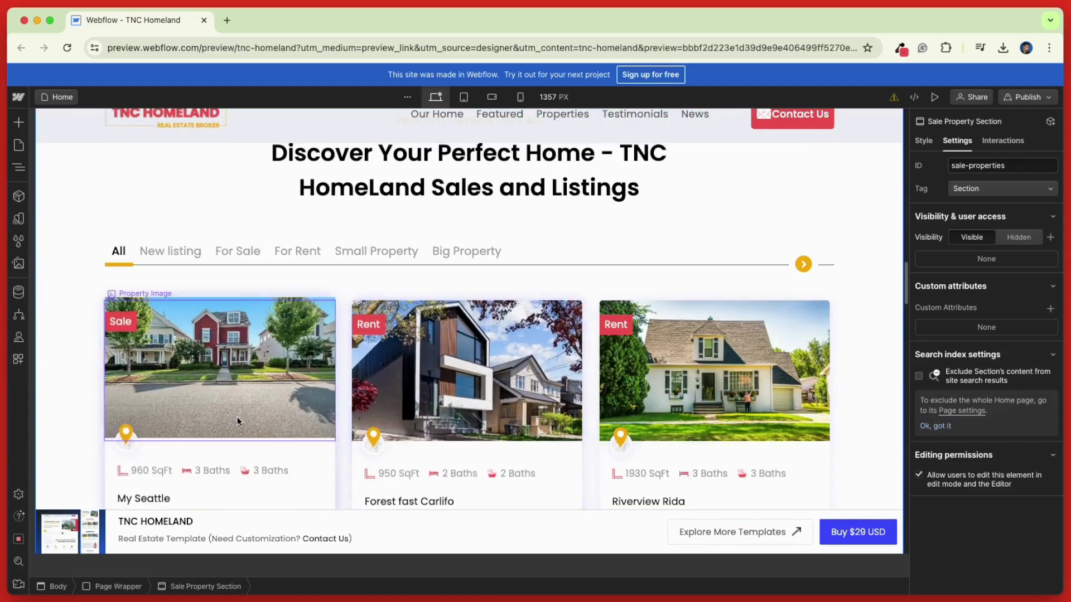
double_click(237, 418)
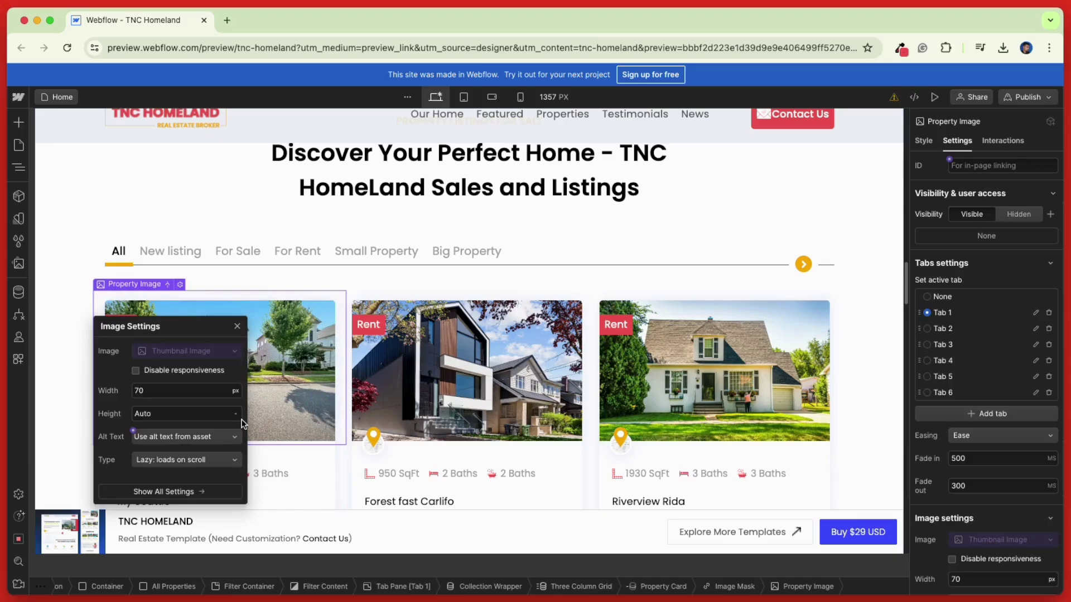
scroll(990, 406, down, 6)
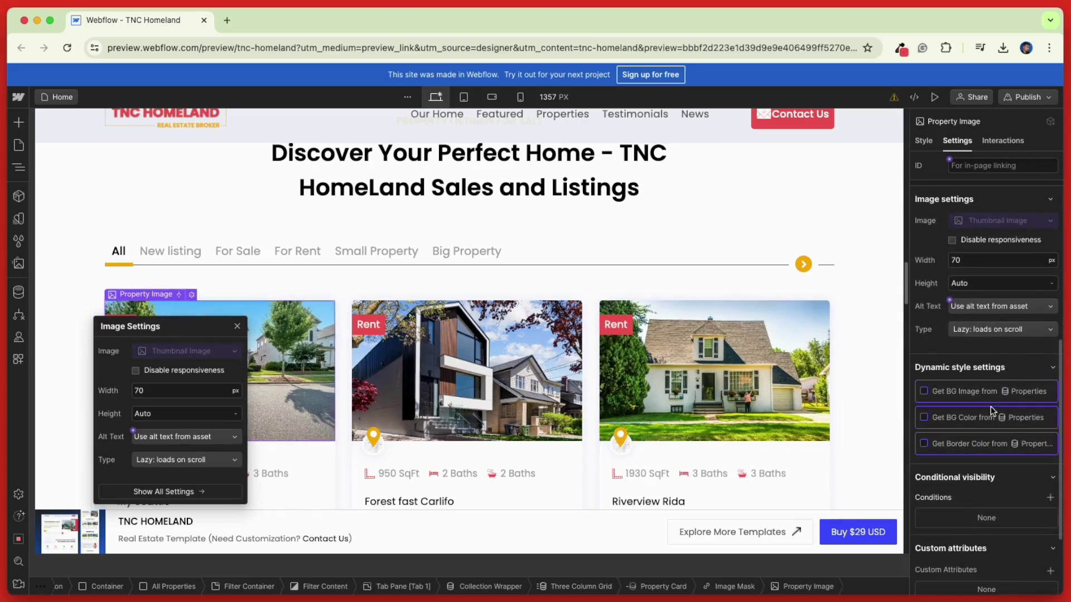
click(468, 362)
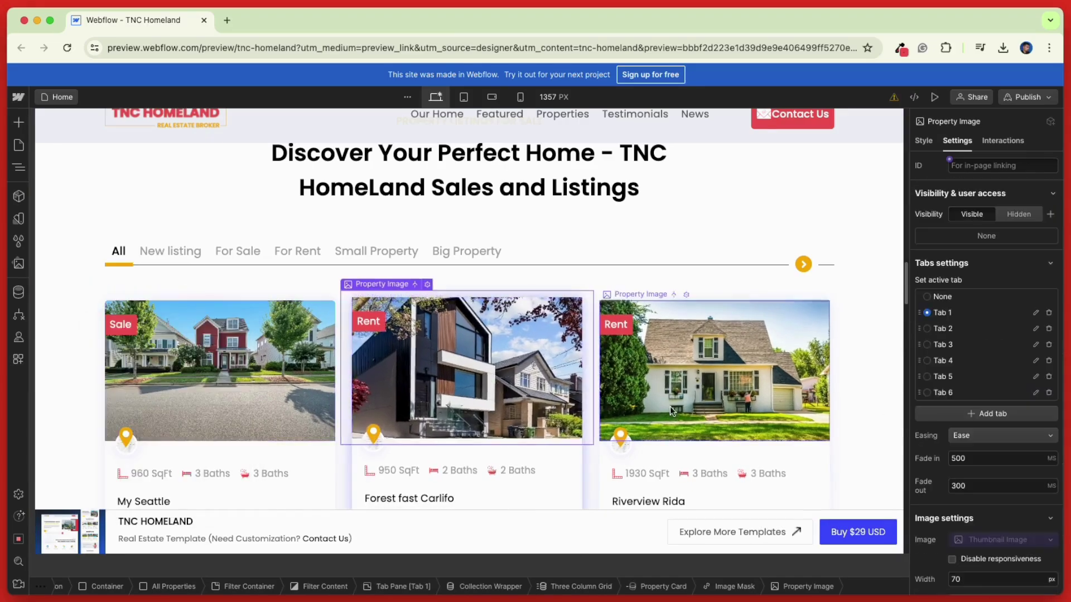
scroll(965, 354, down, 4)
click(719, 371)
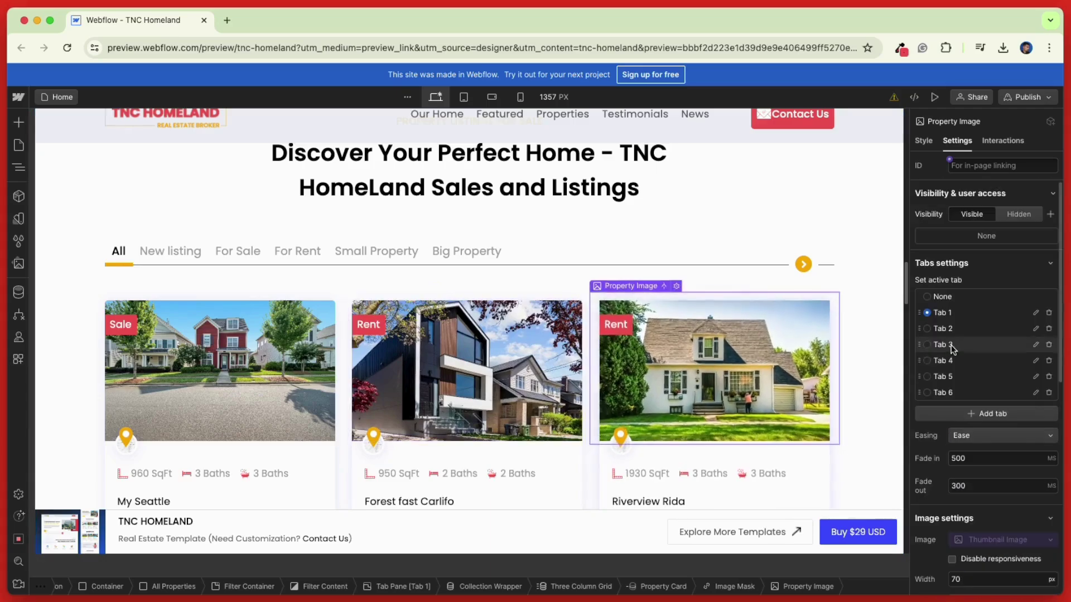
scroll(949, 351, down, 7)
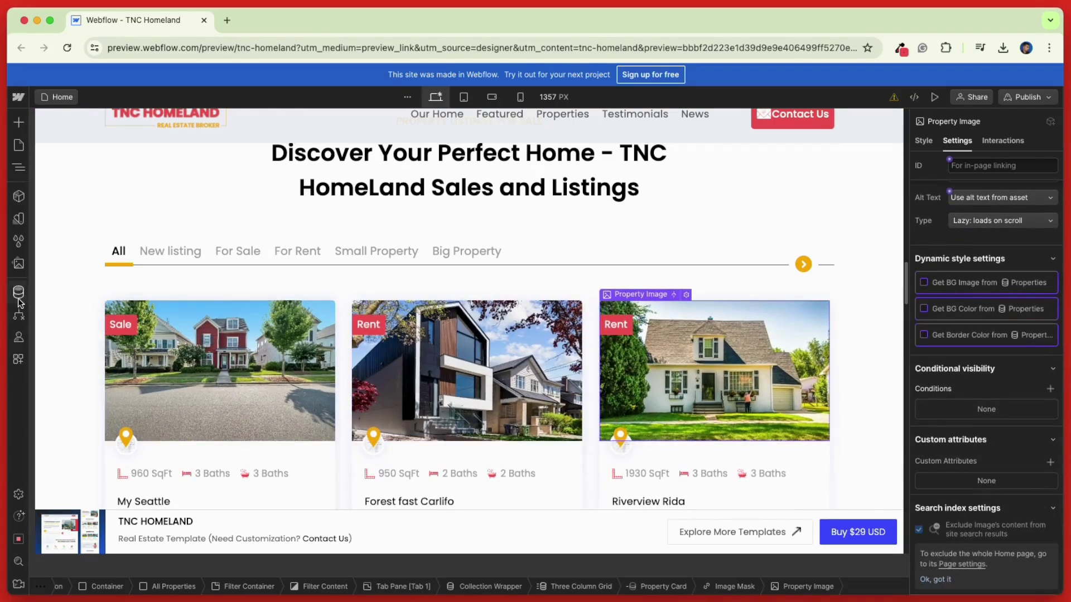
Step: View the items of the Amenities, Categories, Blogs and Properties CMS collections and return to the page
click(18, 293)
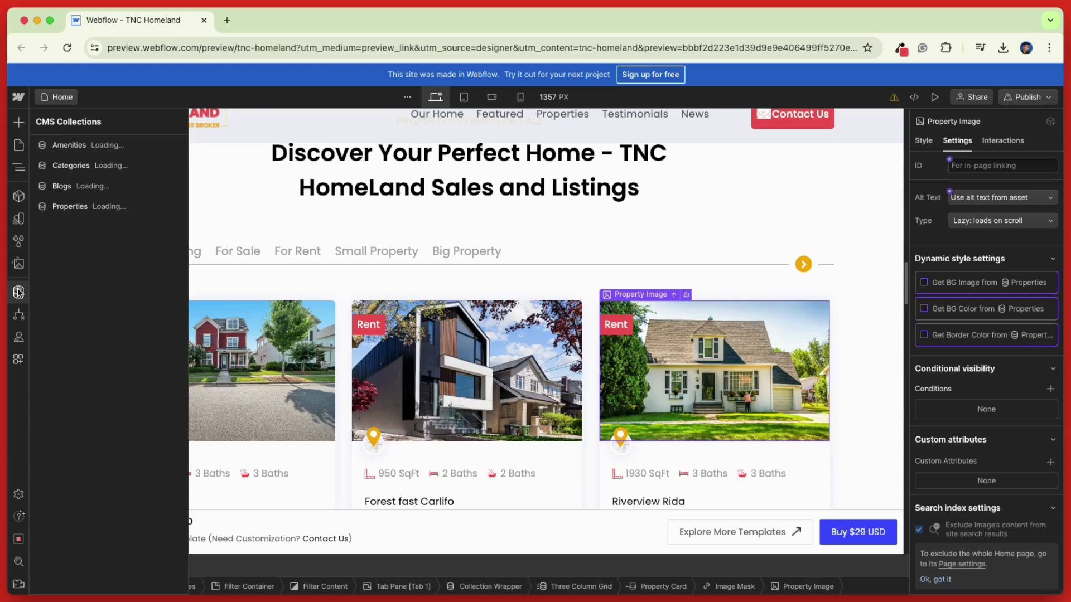
click(86, 149)
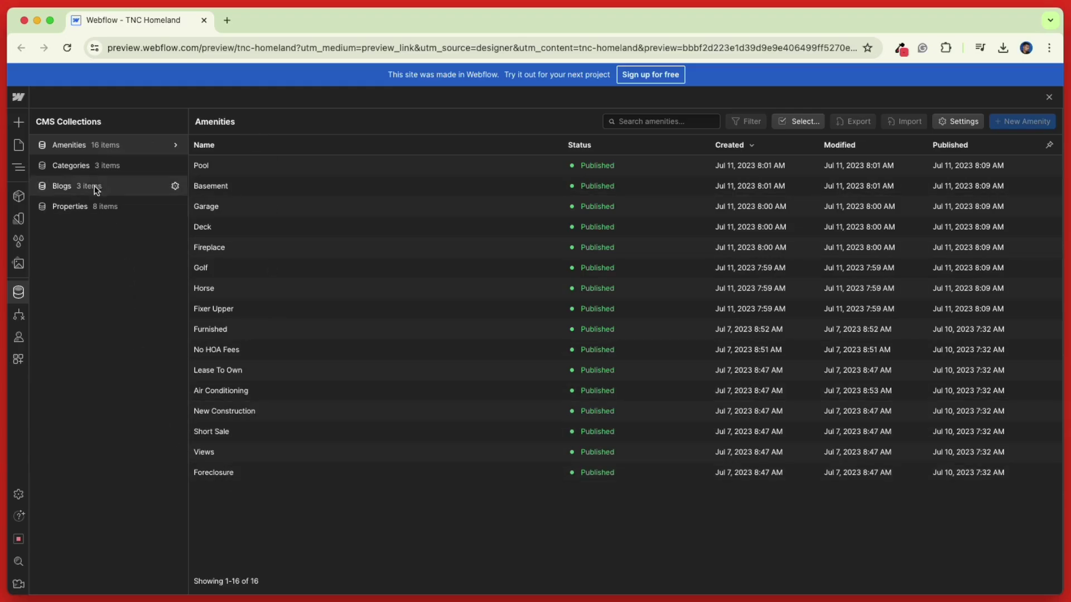
click(106, 168)
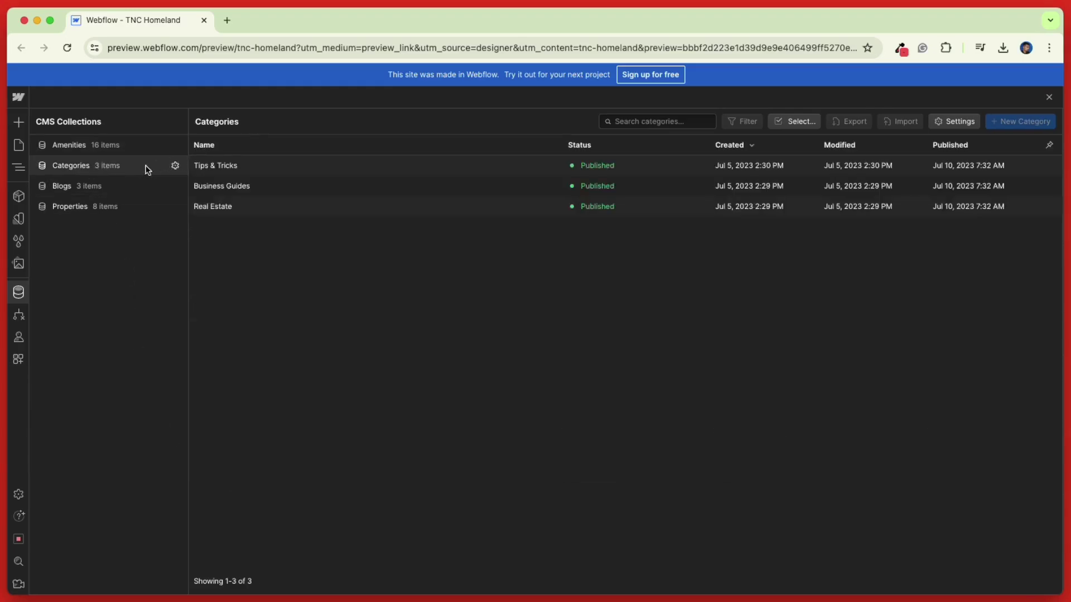
click(111, 184)
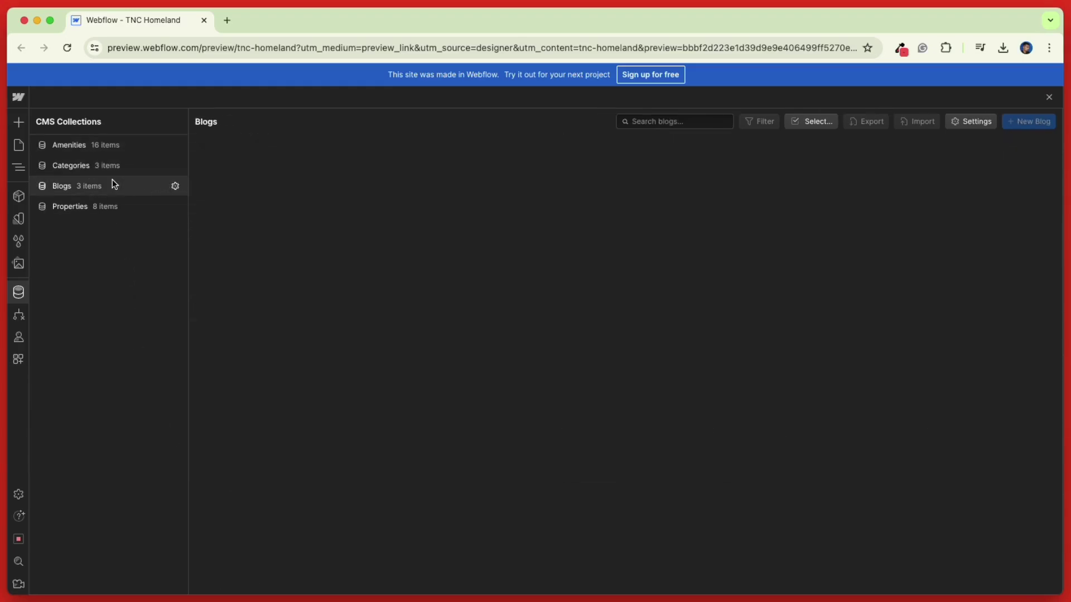
click(90, 207)
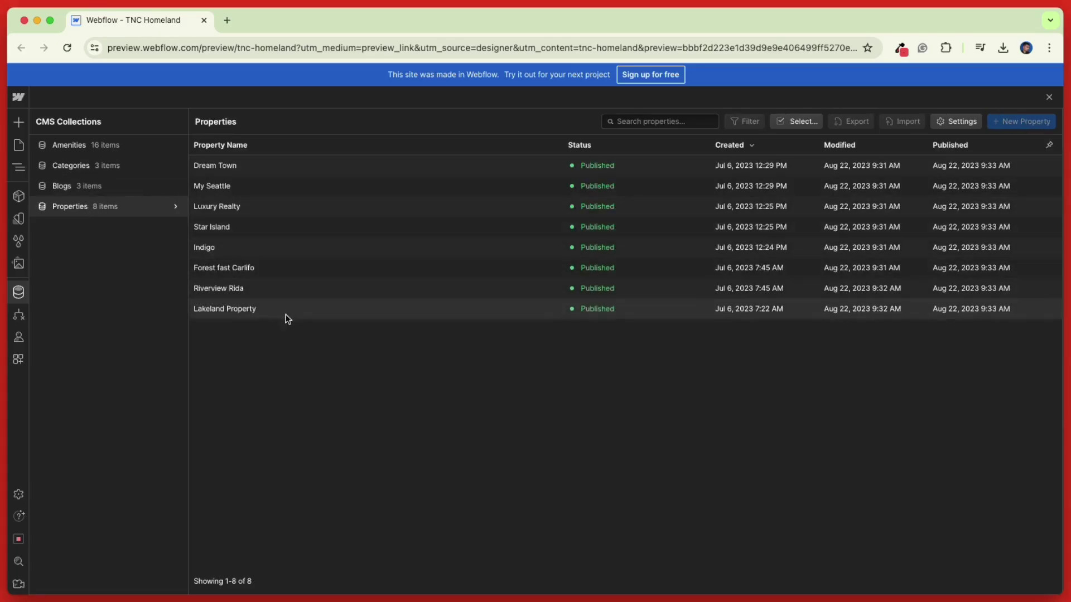
click(1049, 97)
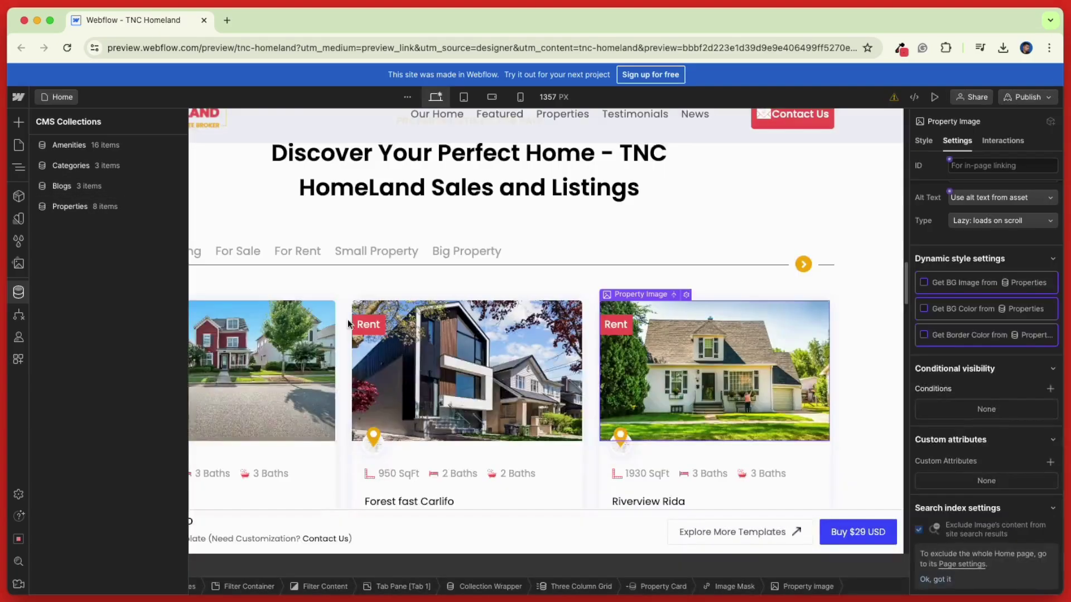
click(19, 300)
Step: Enter the footer component and view its main logo's image settings
scroll(599, 320, down, 6)
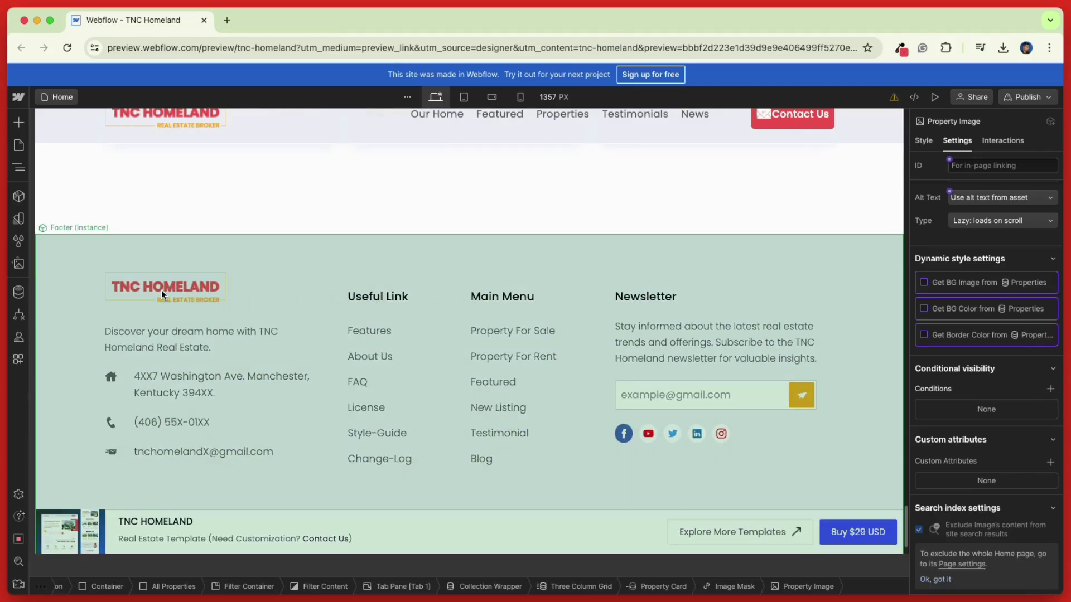
double_click(162, 290)
click(162, 290)
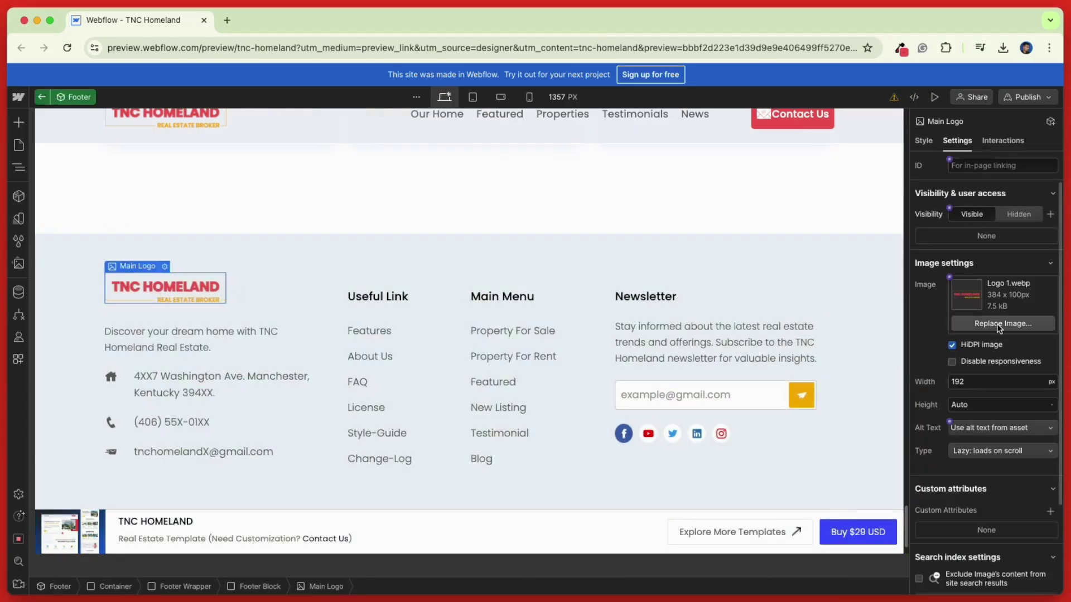
Step: Replace the footer paragraph below the logo with "welcome to ThemeNcode LLC. This is for learning."
click(217, 338)
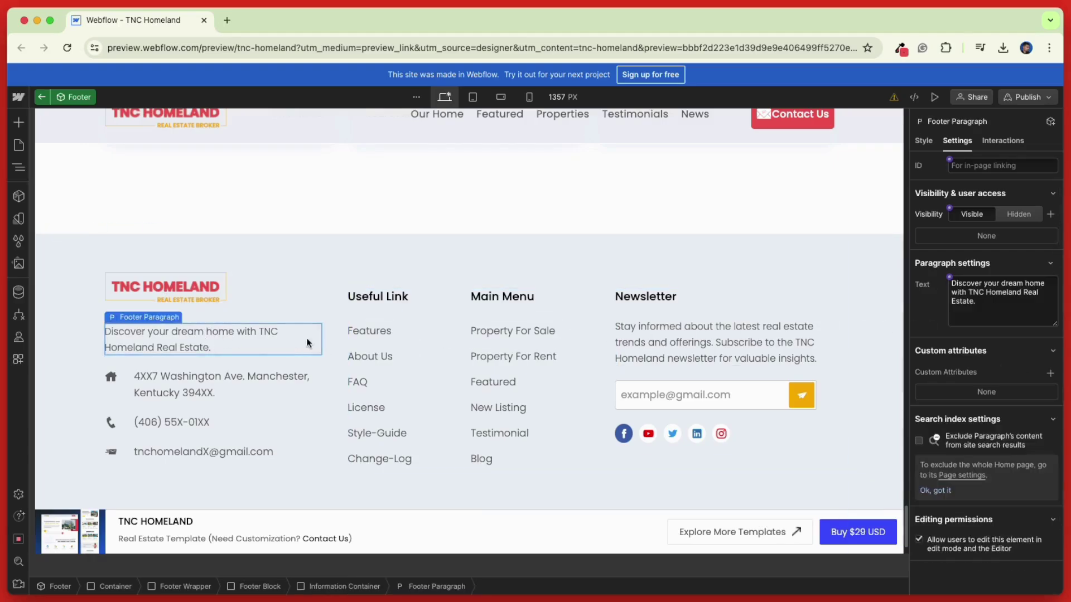
triple_click(962, 299)
text(welcome to ThemeNc)
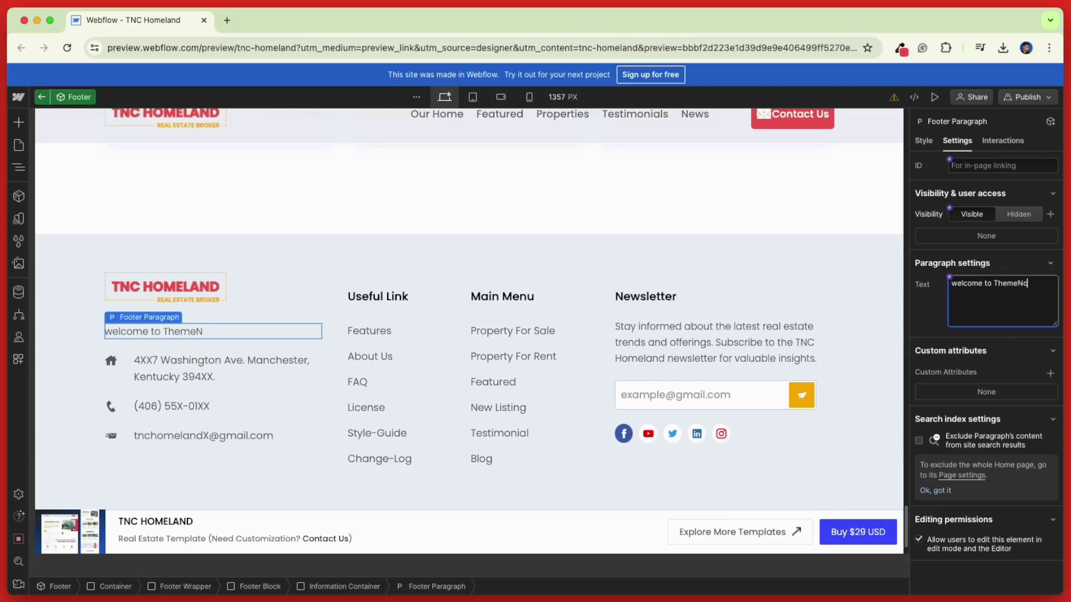
text(ode LLC. This is for learning.)
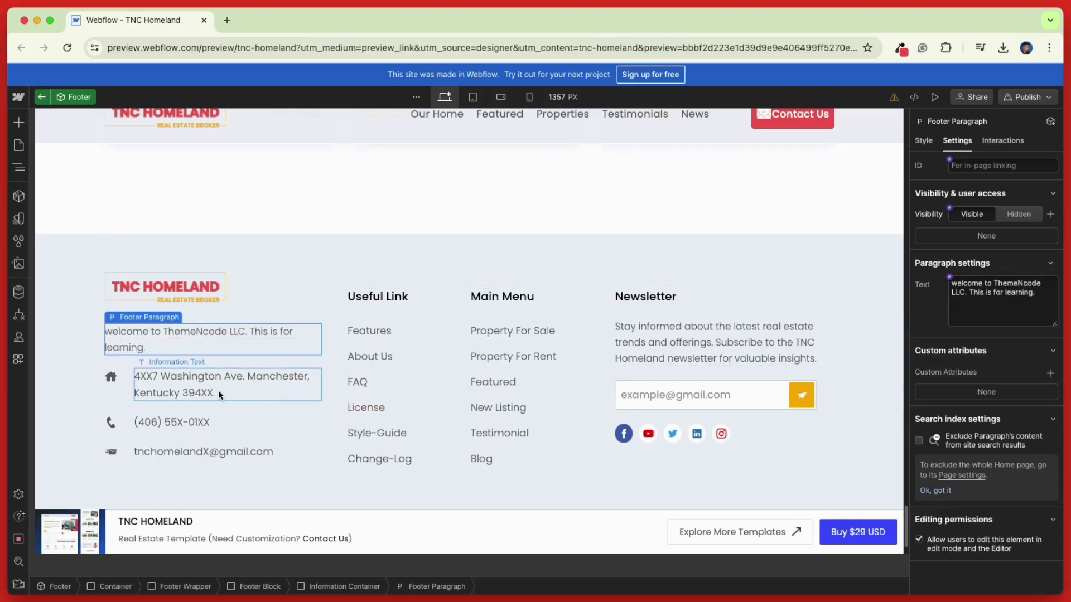
Step: View the text settings of the footer's address, phone and email entries and the link settings of its Features link
click(246, 394)
click(203, 422)
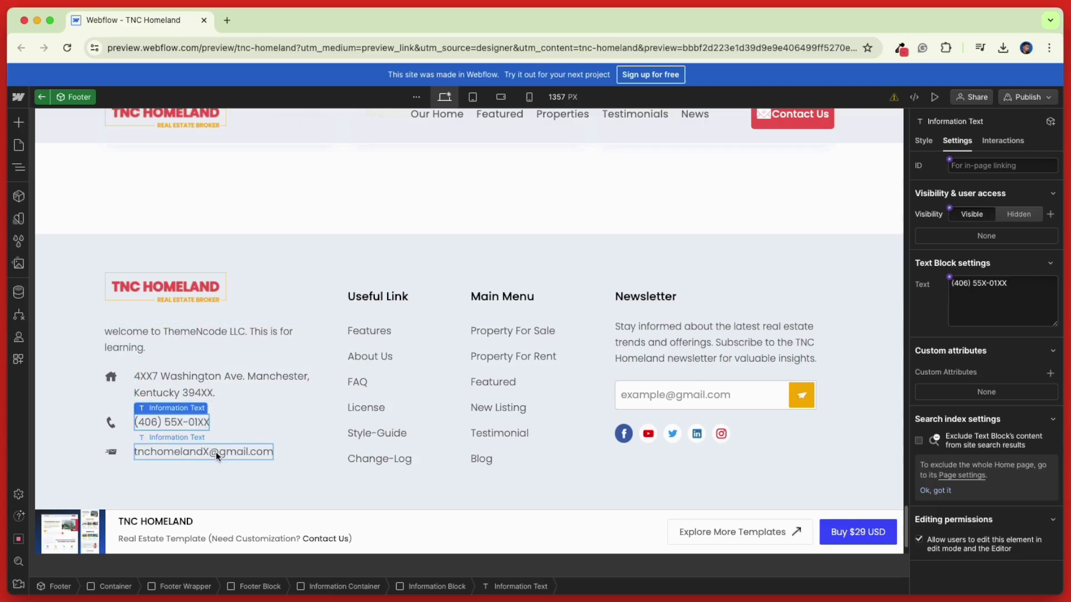
click(217, 453)
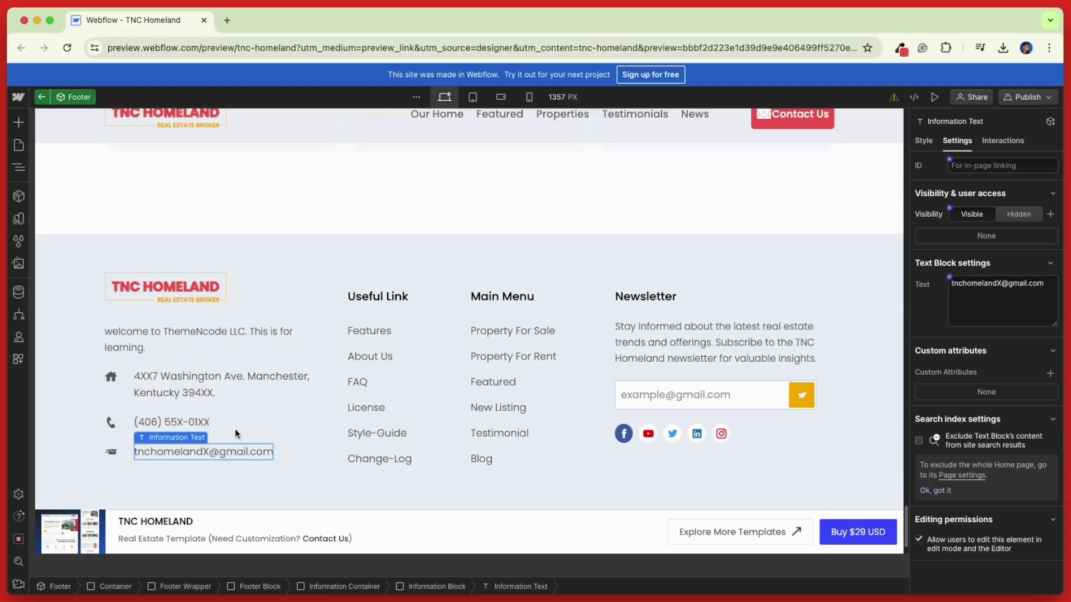
click(378, 302)
click(381, 330)
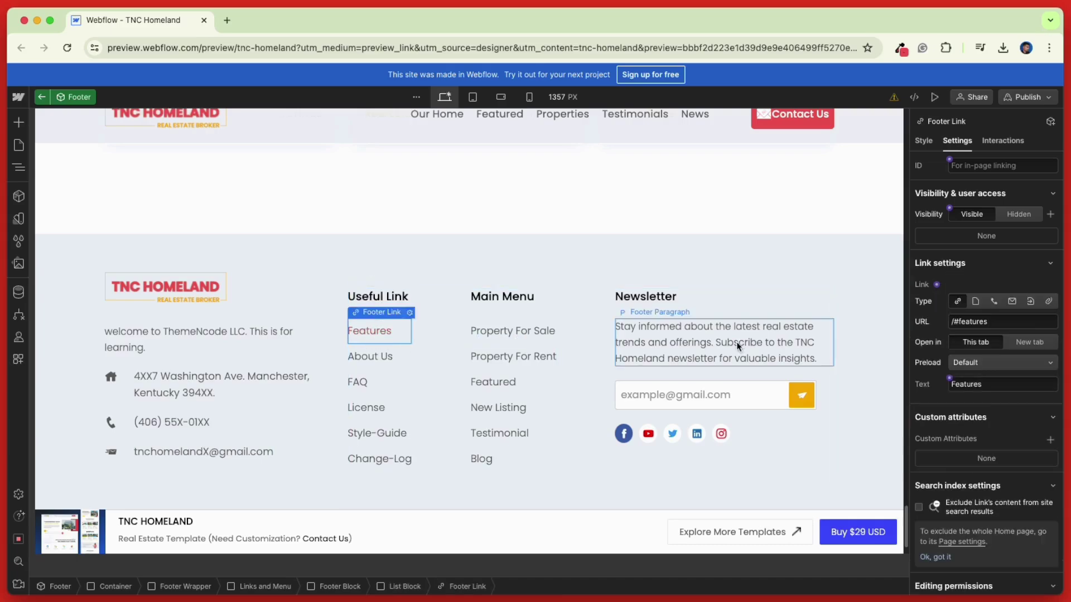
scroll(990, 298, down, 1)
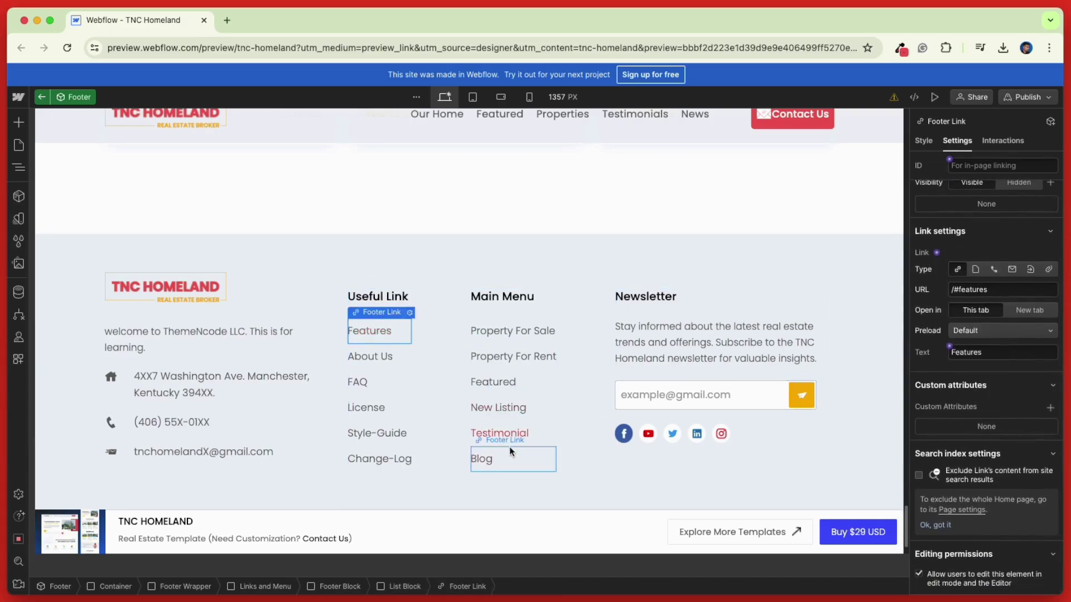